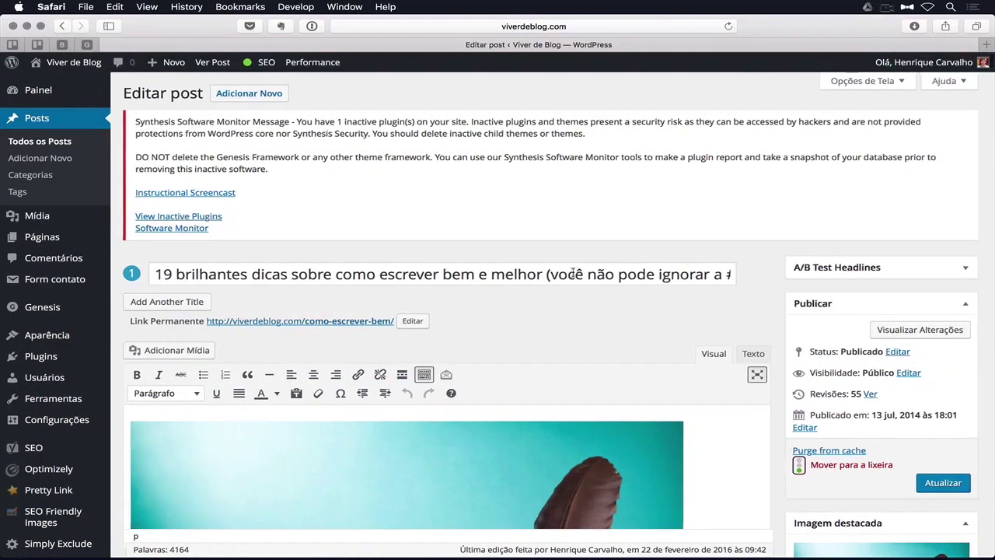
Examine the full post title and look through the article down to the Yoast SEO section
{"action": "left_click", "coordinate": [573, 273]}
{"action": "key", "text": "super+Right"}
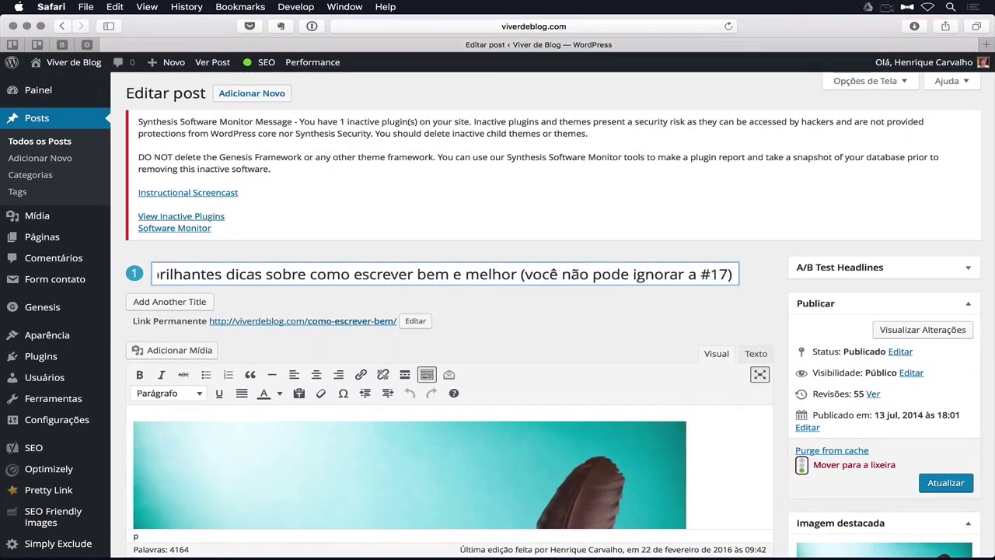
{"action": "scroll", "coordinate": [544, 300], "scroll_direction": "down", "scroll_amount": 2}
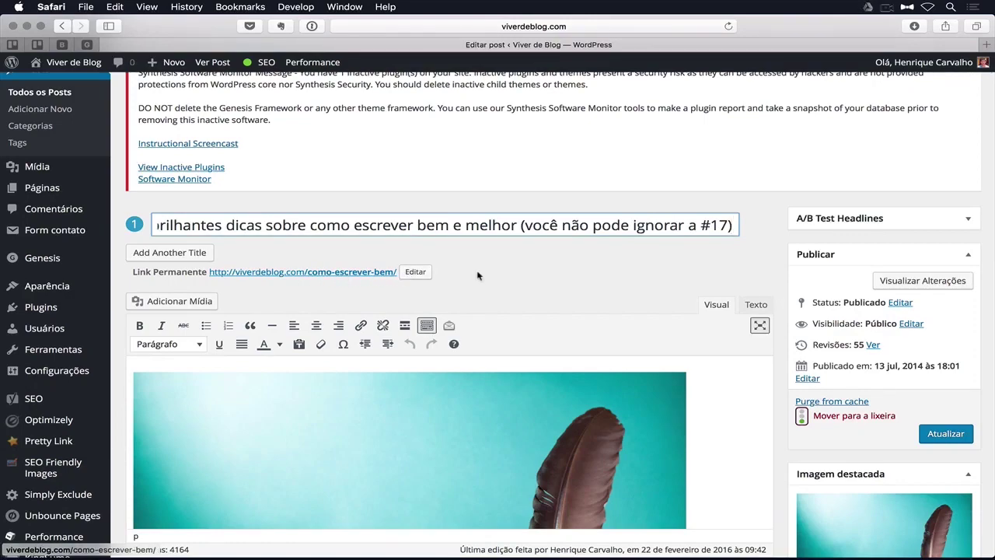
{"action": "scroll", "coordinate": [760, 257], "scroll_direction": "down", "scroll_amount": 10}
{"action": "scroll", "coordinate": [760, 258], "scroll_direction": "down", "scroll_amount": 20}
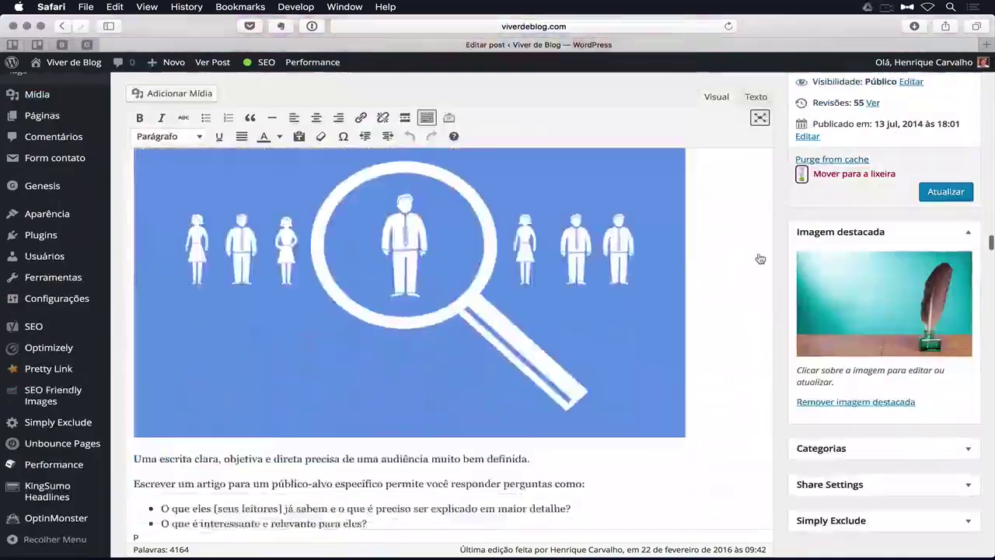
{"action": "scroll", "coordinate": [759, 258], "scroll_direction": "down", "scroll_amount": 15}
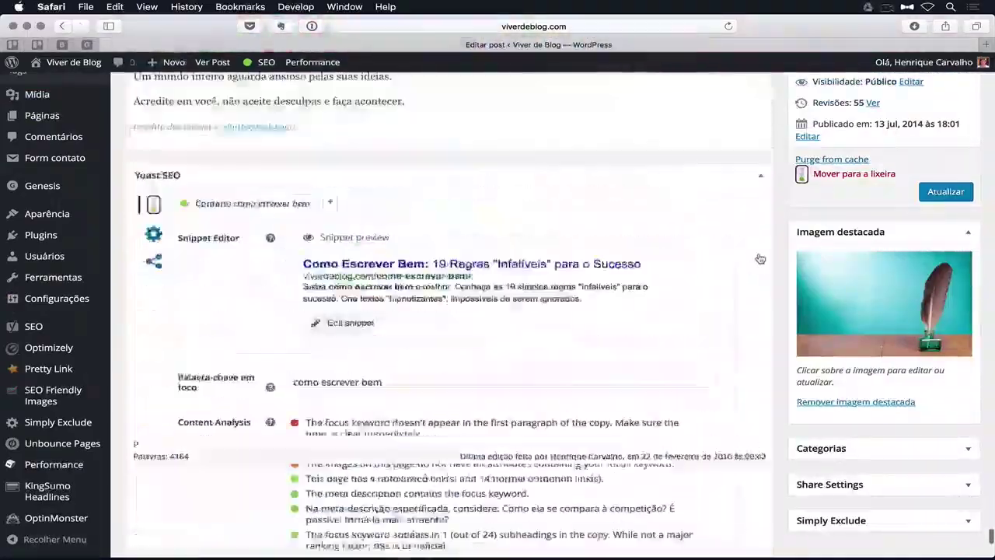
{"action": "scroll", "coordinate": [588, 238], "scroll_direction": "up", "scroll_amount": 5}
{"action": "scroll", "coordinate": [552, 225], "scroll_direction": "up", "scroll_amount": 2}
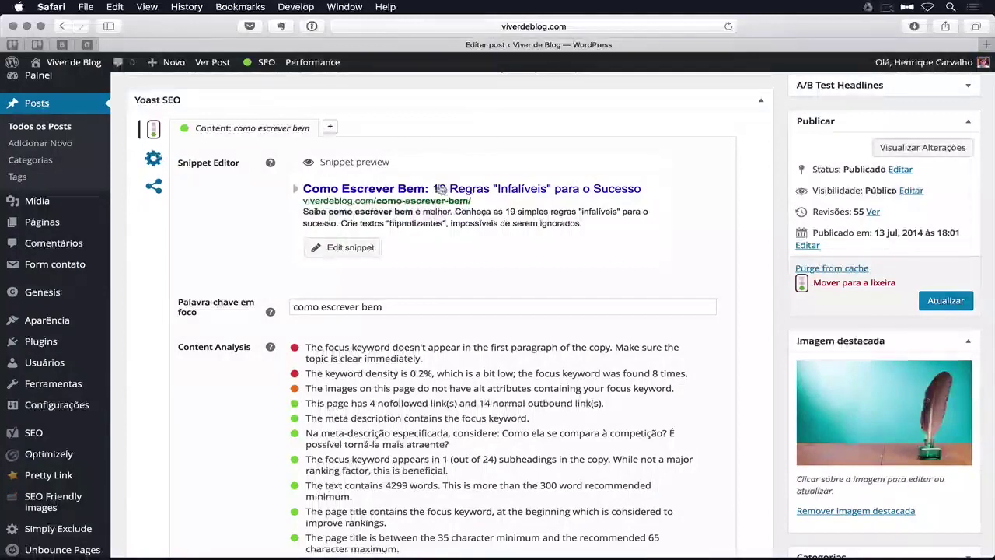
Open the Yoast snippet for editing and examine the text of the SEO title
{"action": "left_click", "coordinate": [360, 253]}
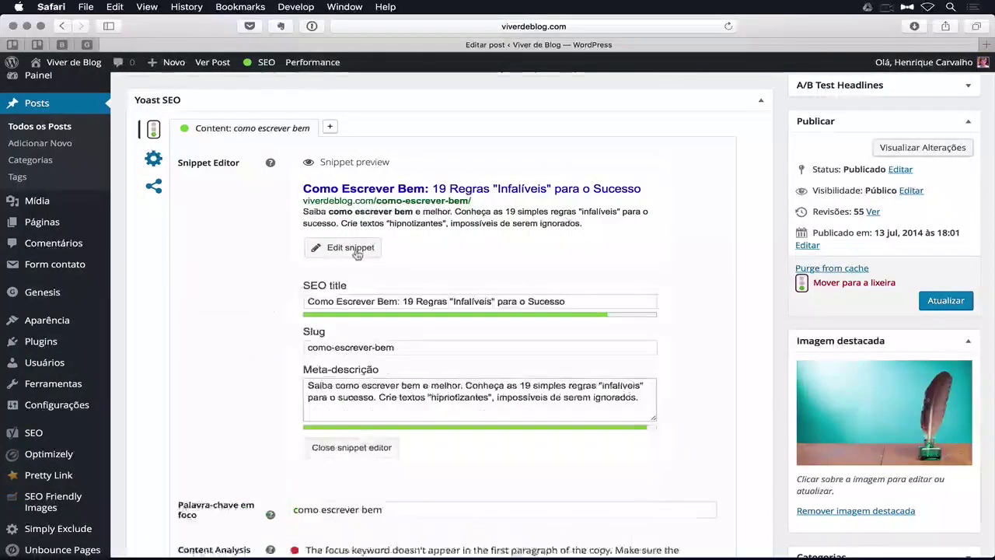
{"action": "left_click", "coordinate": [424, 301]}
{"action": "left_click_drag", "start_coordinate": [570, 301], "coordinate": [308, 301]}
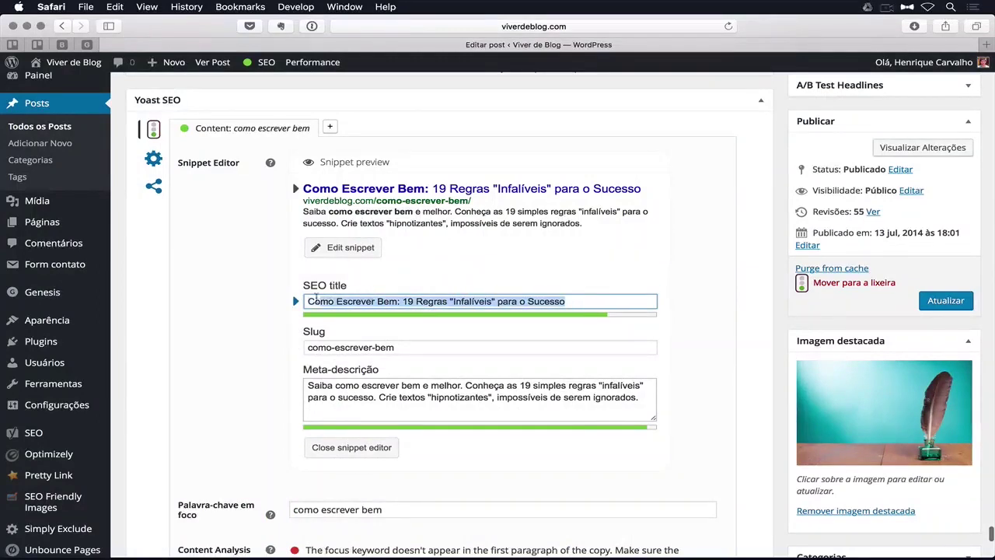
{"action": "left_click", "coordinate": [565, 301]}
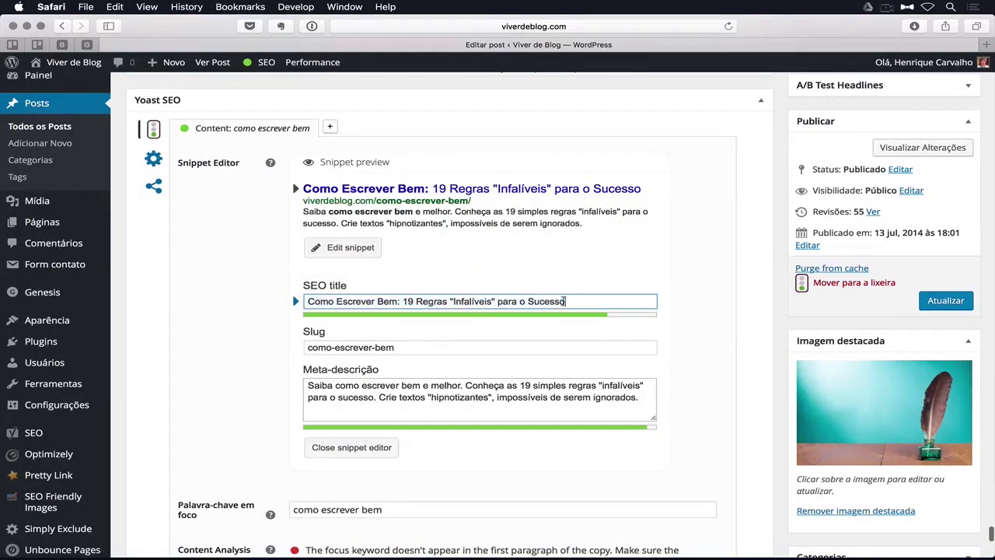
Examine the slug and the meta description, highlighting the key phrase "como escrever bem" in the description
{"action": "left_click_drag", "start_coordinate": [398, 346], "coordinate": [303, 350]}
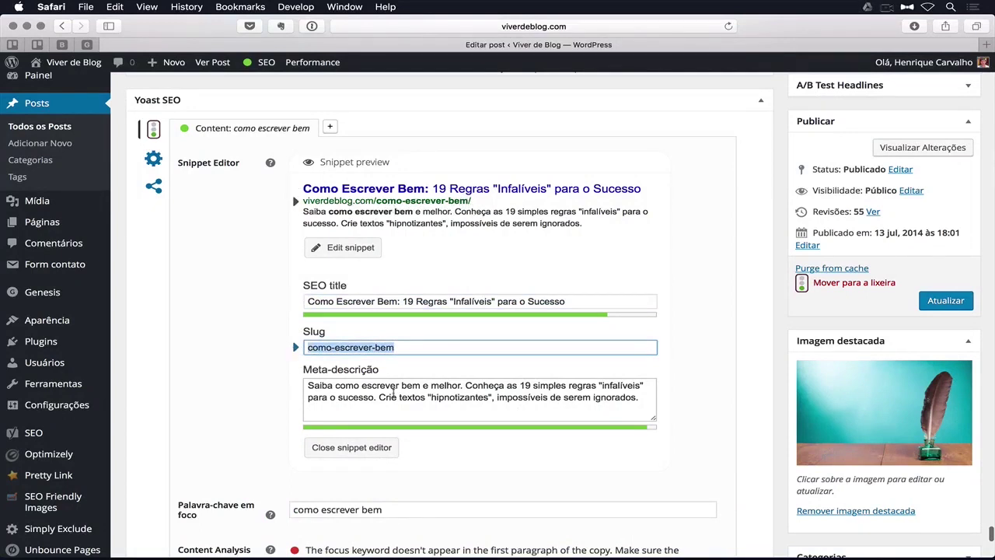
{"action": "left_click", "coordinate": [472, 396]}
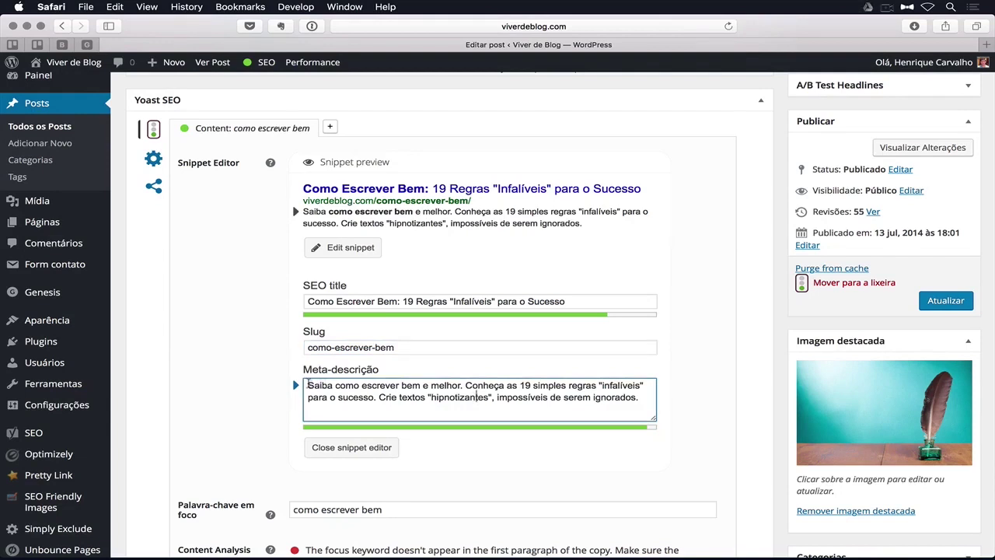
{"action": "double_click", "coordinate": [308, 385]}
{"action": "triple_click", "coordinate": [579, 380]}
{"action": "left_click", "coordinate": [640, 401]}
{"action": "left_click_drag", "start_coordinate": [335, 385], "coordinate": [412, 385]}
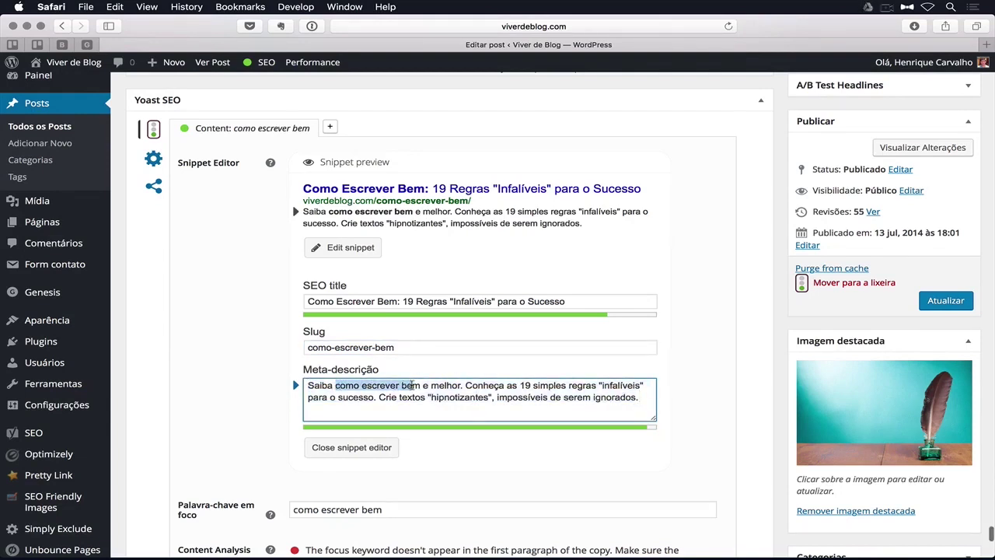
{"action": "left_click", "coordinate": [421, 391]}
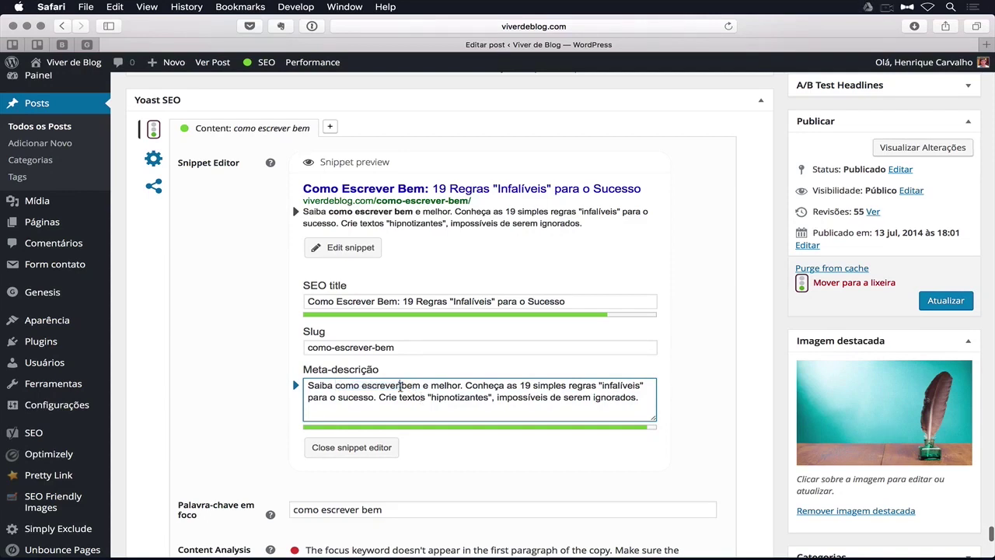
{"action": "left_click_drag", "start_coordinate": [401, 386], "coordinate": [363, 386]}
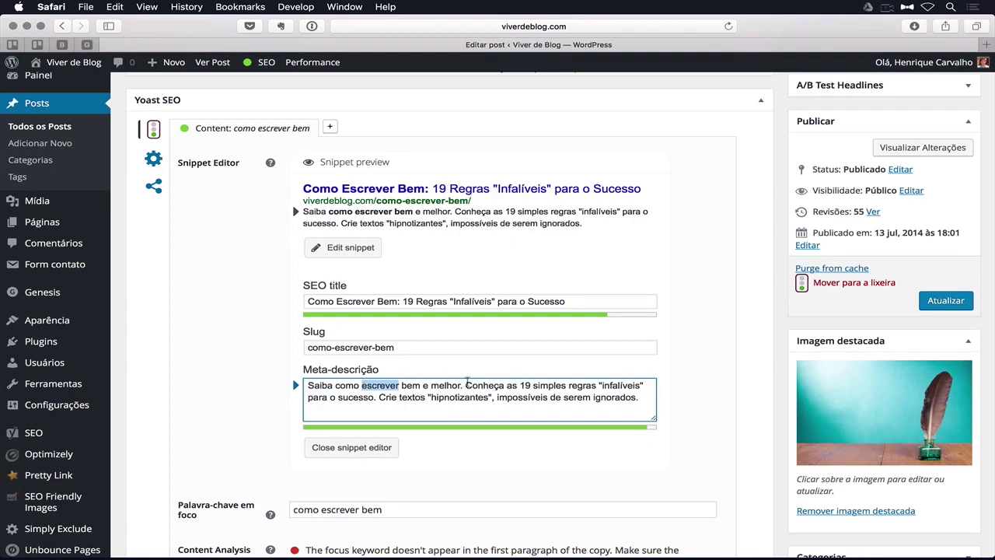
{"action": "left_click", "coordinate": [475, 398]}
Close the snippet editor and examine the focus keyword together with the content analysis list
{"action": "scroll", "coordinate": [486, 323], "scroll_direction": "down", "scroll_amount": 2}
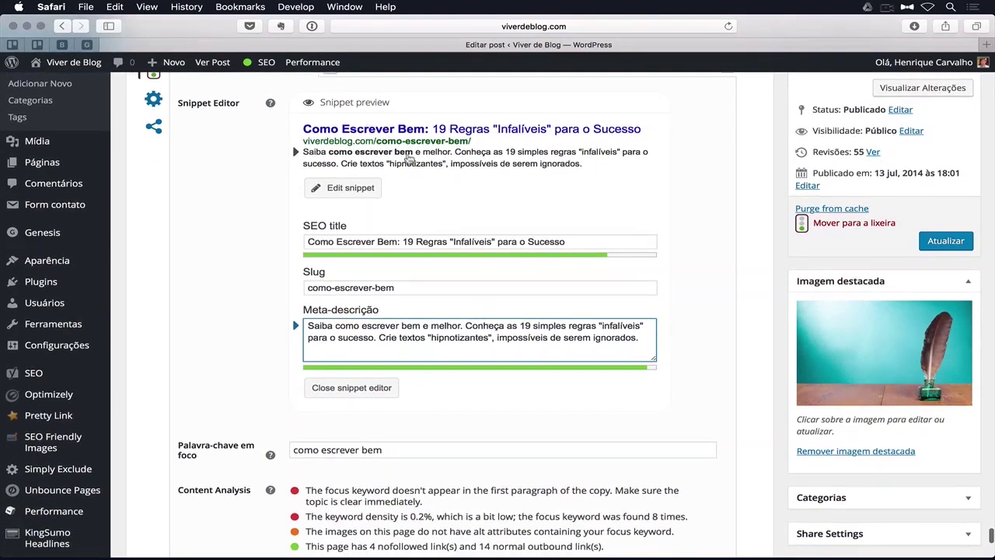
{"action": "left_click", "coordinate": [336, 188]}
{"action": "scroll", "coordinate": [423, 173], "scroll_direction": "down", "scroll_amount": 1}
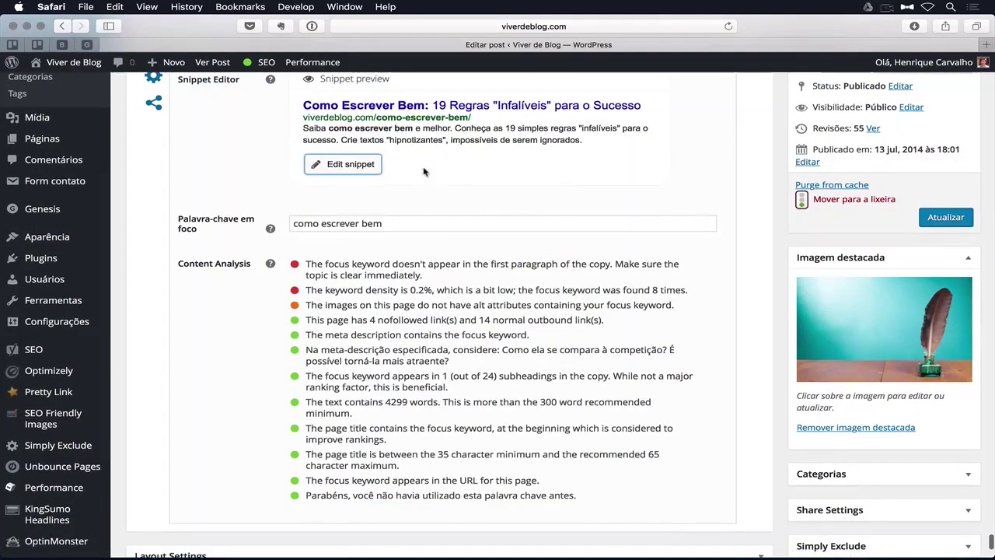
{"action": "scroll", "coordinate": [423, 173], "scroll_direction": "up", "scroll_amount": 1}
{"action": "scroll", "coordinate": [424, 173], "scroll_direction": "up", "scroll_amount": 1}
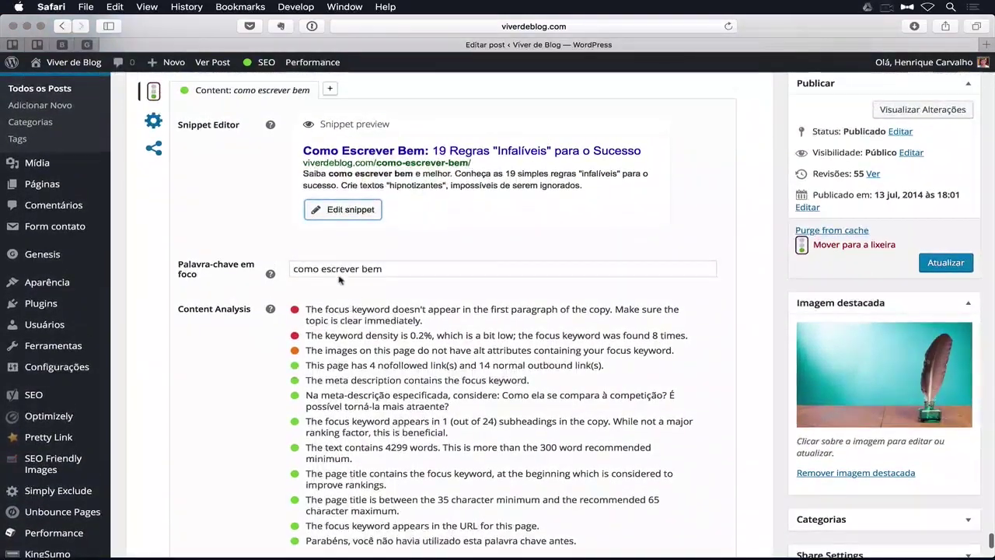
{"action": "triple_click", "coordinate": [310, 269]}
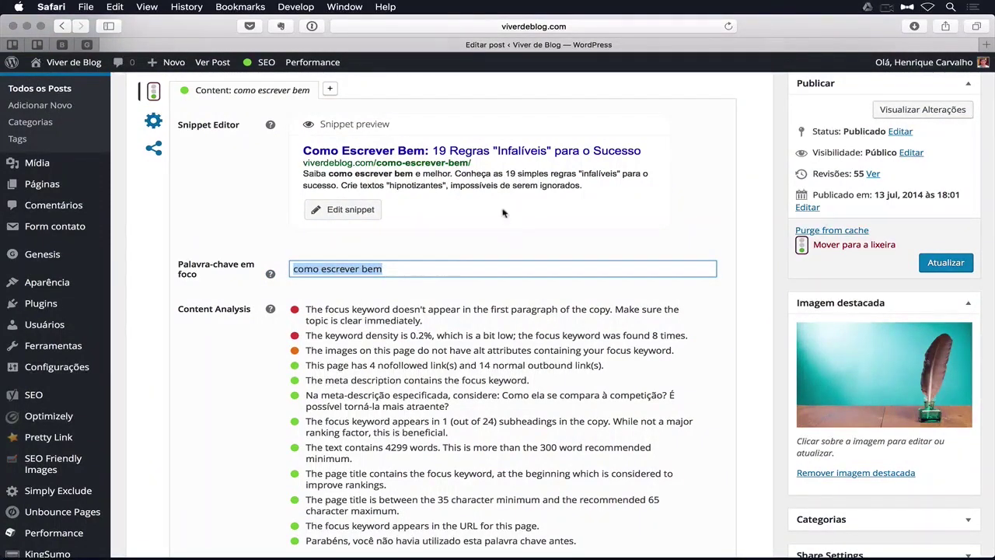
{"action": "scroll", "coordinate": [436, 327], "scroll_direction": "down", "scroll_amount": 5}
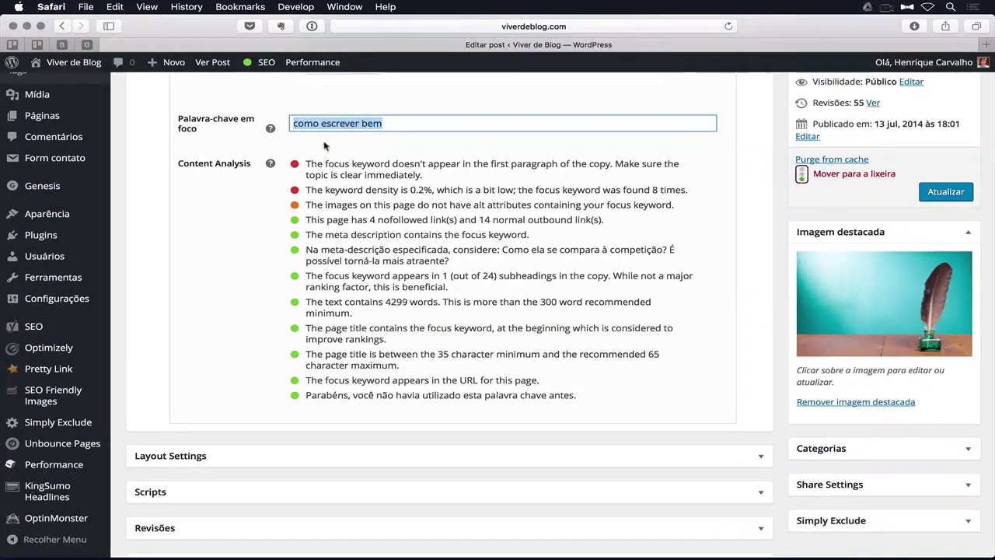
{"action": "left_click", "coordinate": [385, 146]}
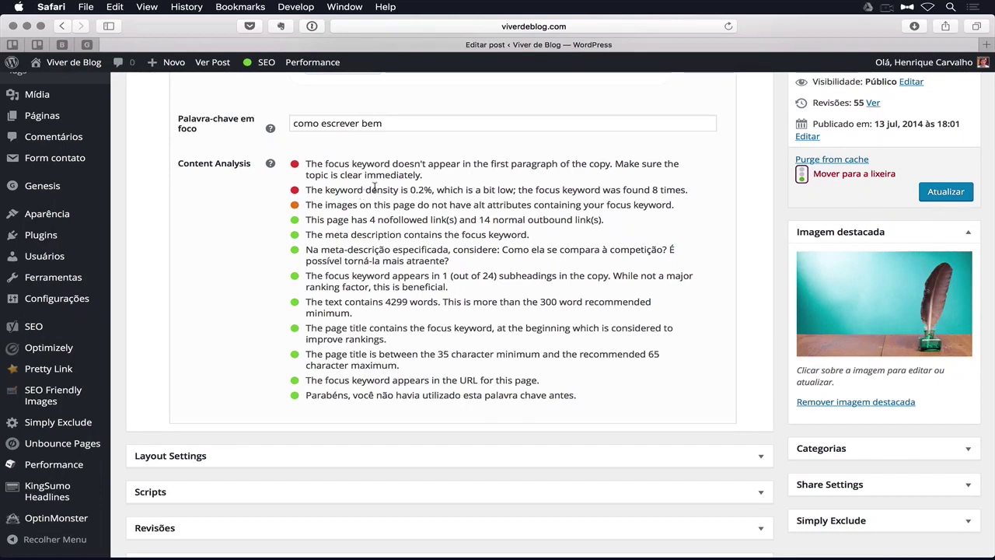
Check the content analysis item about the first paragraph against the article's opening line, "Você já sentiu isso?"
{"action": "scroll", "coordinate": [354, 190], "scroll_direction": "up", "scroll_amount": 1}
{"action": "left_click_drag", "start_coordinate": [424, 189], "coordinate": [298, 178]}
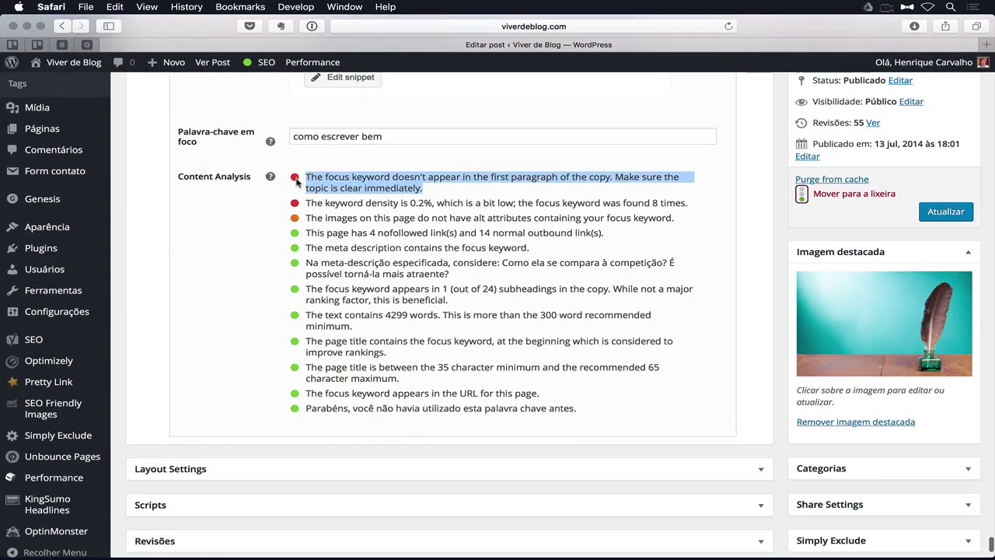
{"action": "scroll", "coordinate": [388, 179], "scroll_direction": "up", "scroll_amount": 3}
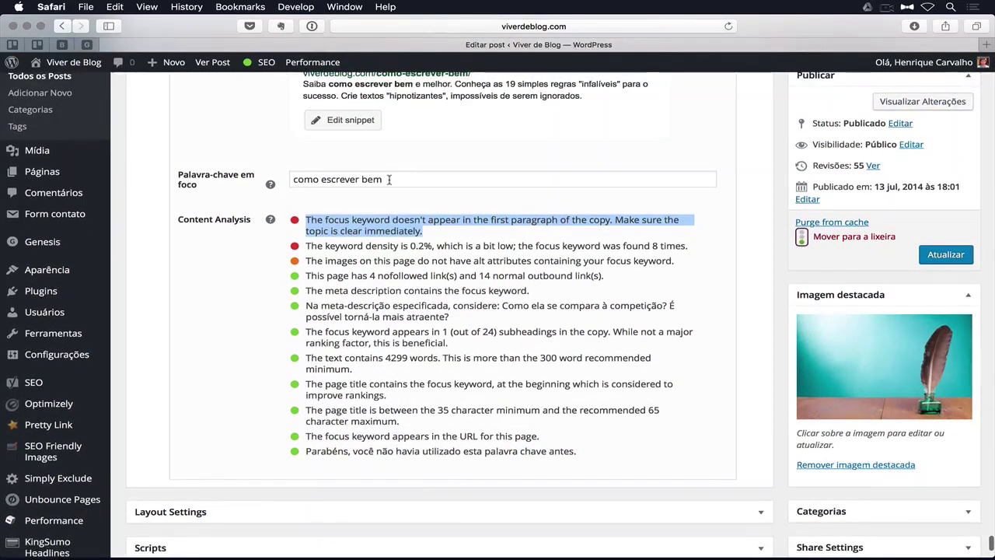
{"action": "scroll", "coordinate": [389, 180], "scroll_direction": "up", "scroll_amount": 3}
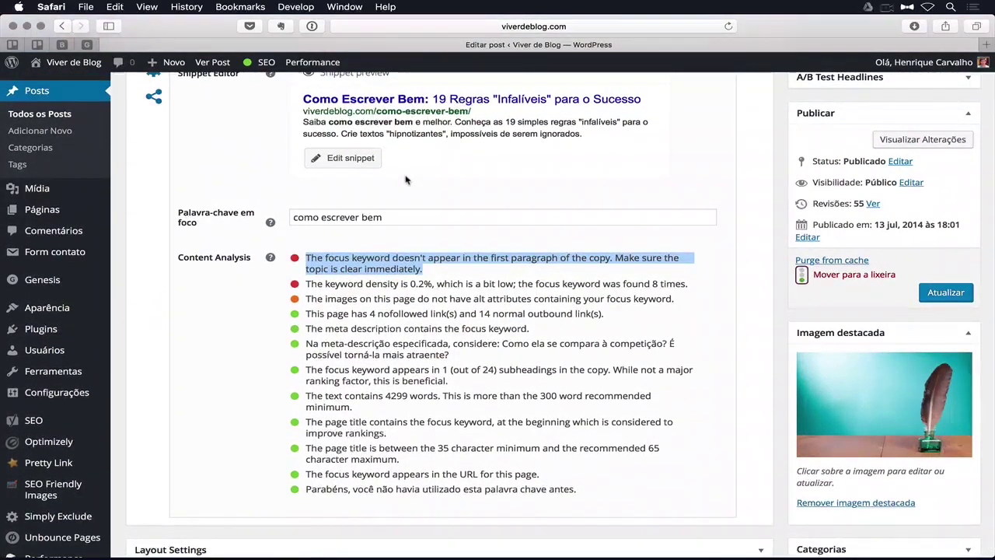
{"action": "scroll", "coordinate": [405, 180], "scroll_direction": "up", "scroll_amount": 10}
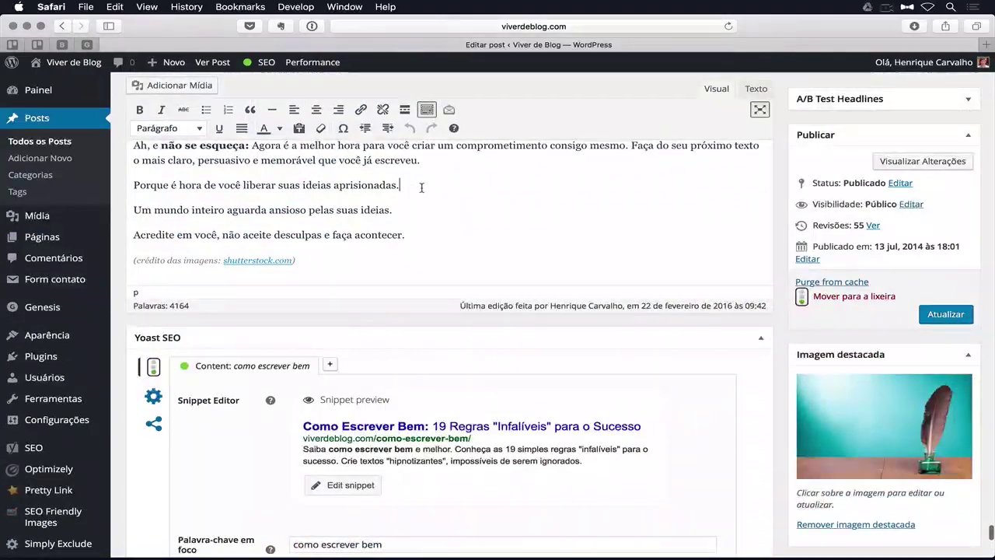
{"action": "scroll", "coordinate": [421, 187], "scroll_direction": "up", "scroll_amount": 20}
{"action": "scroll", "coordinate": [340, 272], "scroll_direction": "down", "scroll_amount": 5}
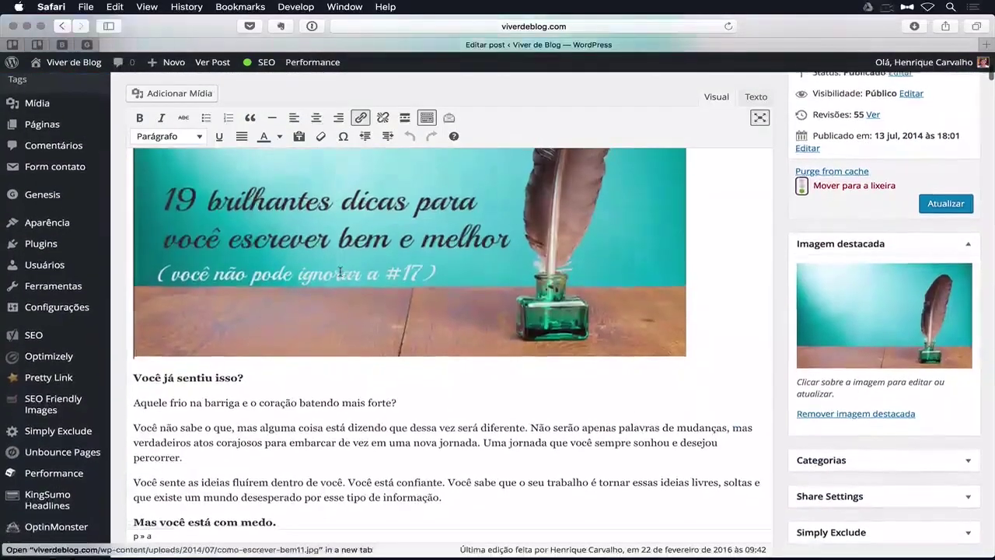
{"action": "scroll", "coordinate": [264, 400], "scroll_direction": "down", "scroll_amount": 4}
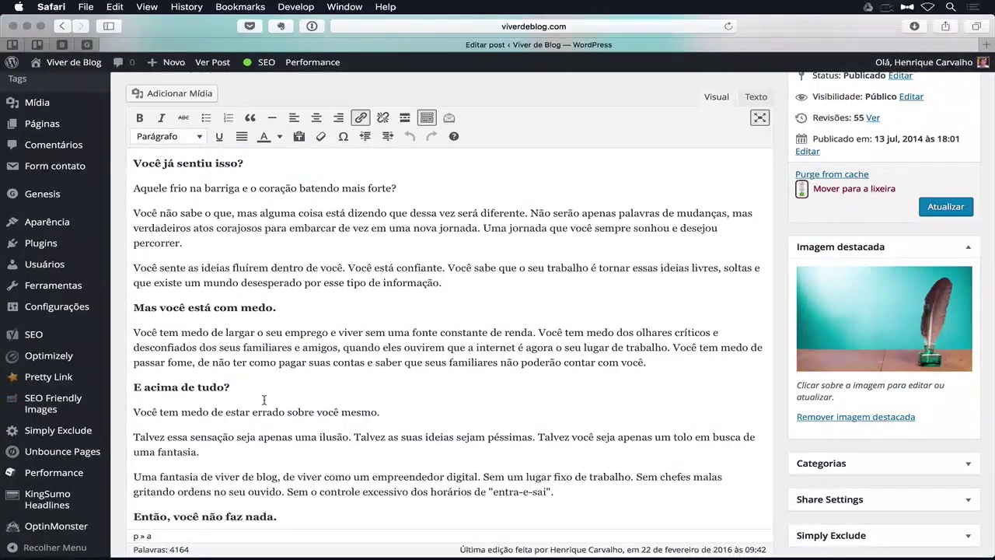
{"action": "left_click", "coordinate": [283, 164]}
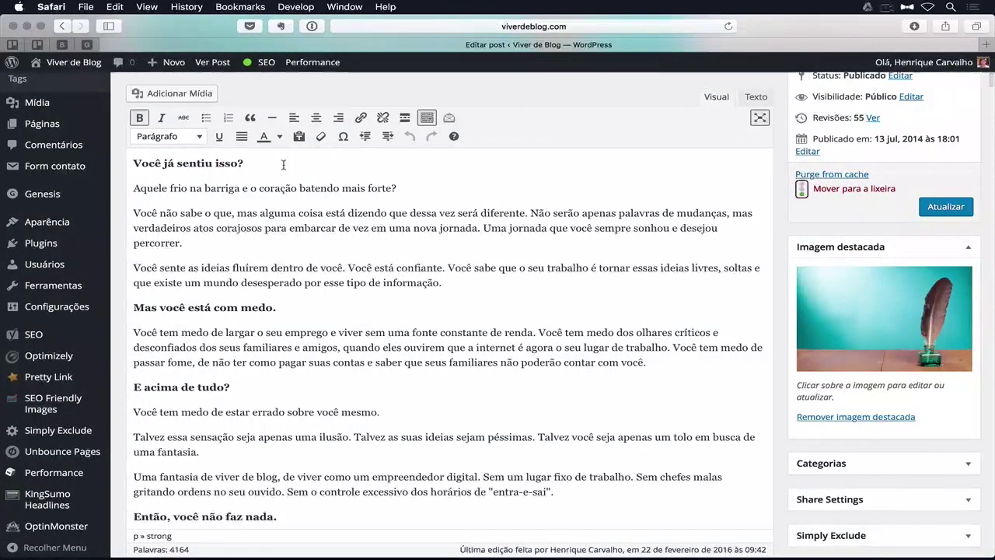
{"action": "key", "text": "super+shift+Left"}
{"action": "scroll", "coordinate": [295, 218], "scroll_direction": "up", "scroll_amount": 3}
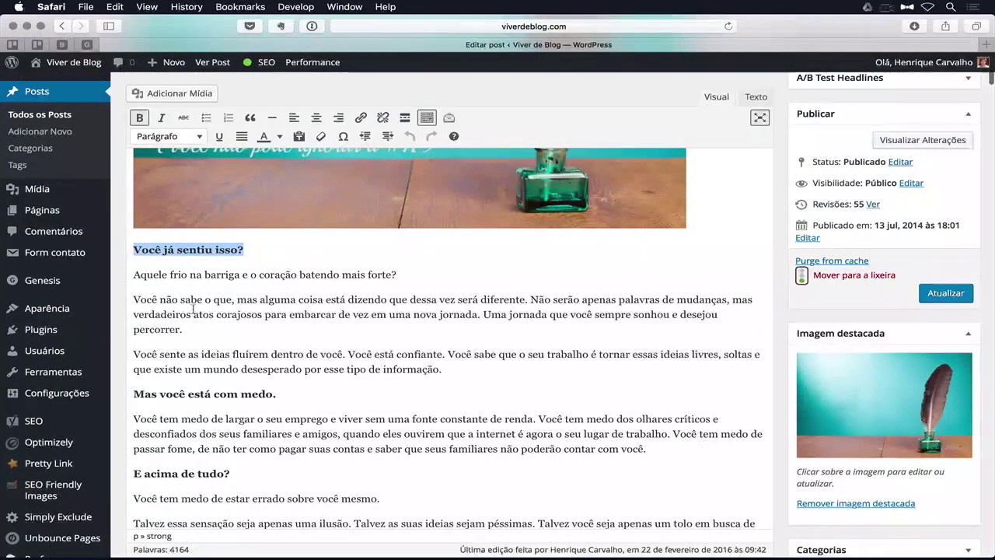
Examine the keyword density item in the content analysis, highlighting the whole line and its percentage
{"action": "scroll", "coordinate": [690, 282], "scroll_direction": "down", "scroll_amount": 10}
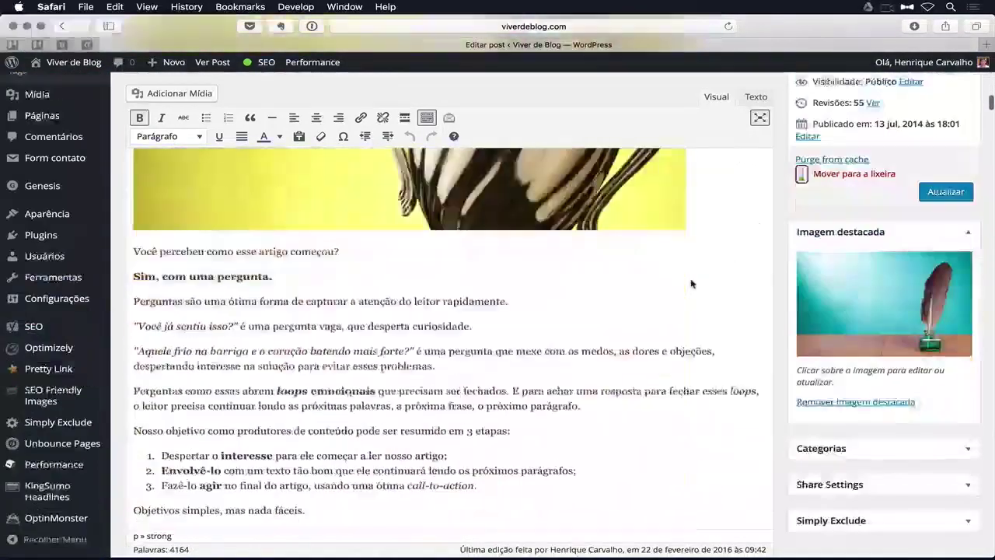
{"action": "scroll", "coordinate": [690, 283], "scroll_direction": "down", "scroll_amount": 15}
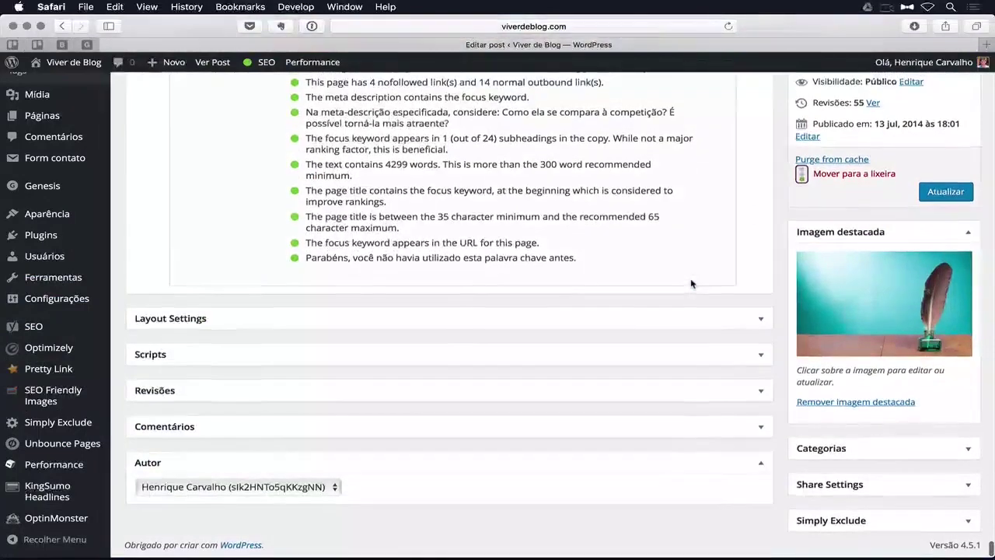
{"action": "scroll", "coordinate": [692, 284], "scroll_direction": "up", "scroll_amount": 3}
{"action": "left_click_drag", "start_coordinate": [689, 251], "coordinate": [305, 250]}
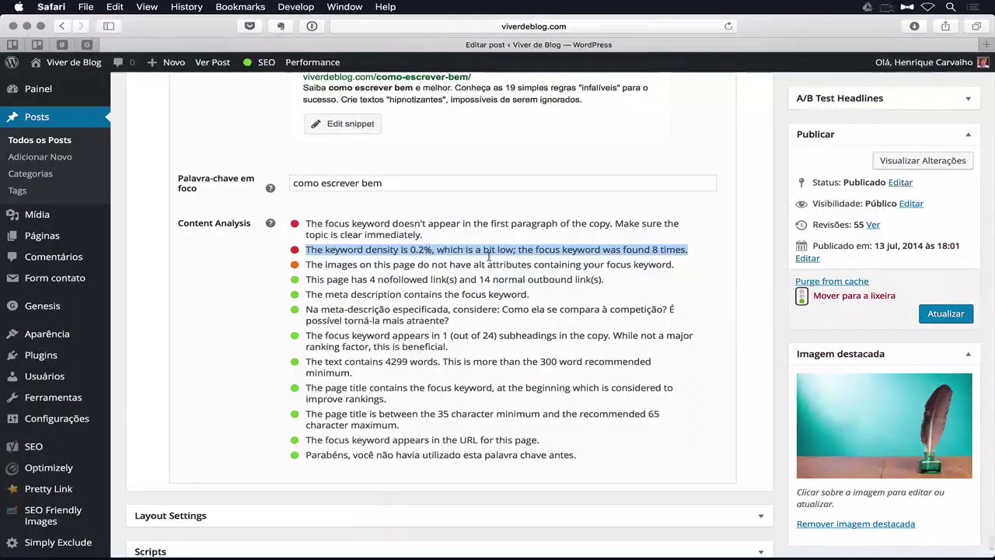
{"action": "left_click", "coordinate": [653, 250]}
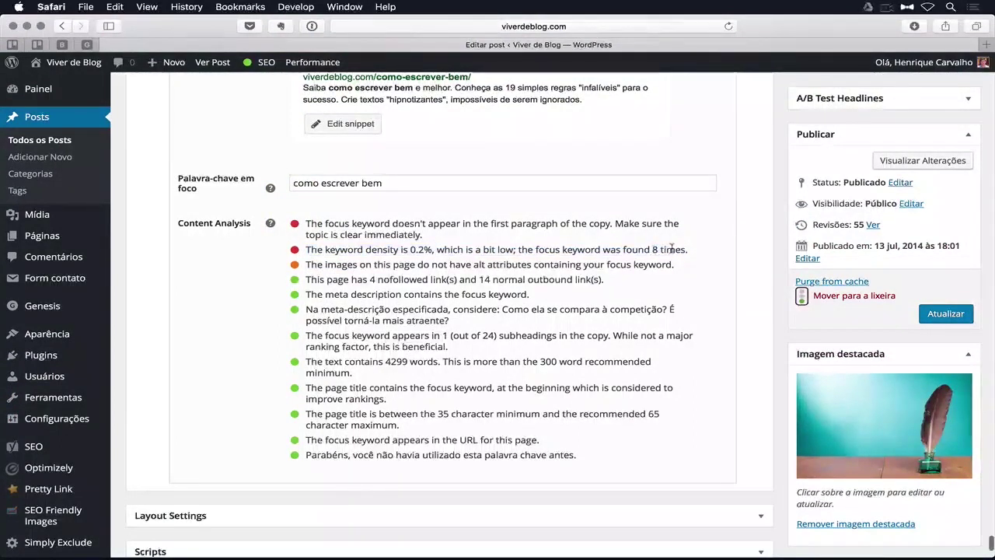
{"action": "left_click_drag", "start_coordinate": [433, 251], "coordinate": [412, 250]}
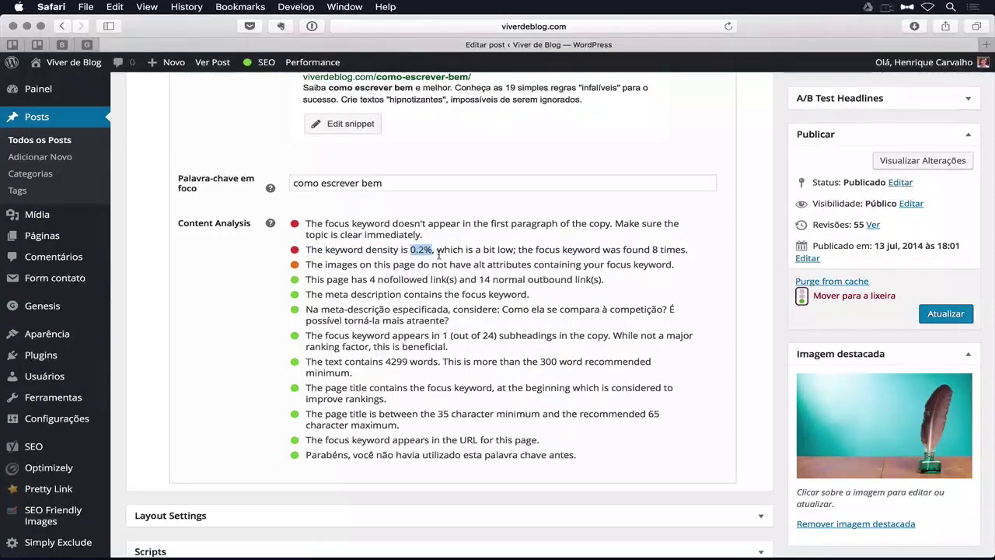
Check the post's word count and calculate the keyword density as 8/4164*100 in Spotlight
{"action": "scroll", "coordinate": [575, 249], "scroll_direction": "up", "scroll_amount": 5}
{"action": "scroll", "coordinate": [575, 249], "scroll_direction": "up", "scroll_amount": 2}
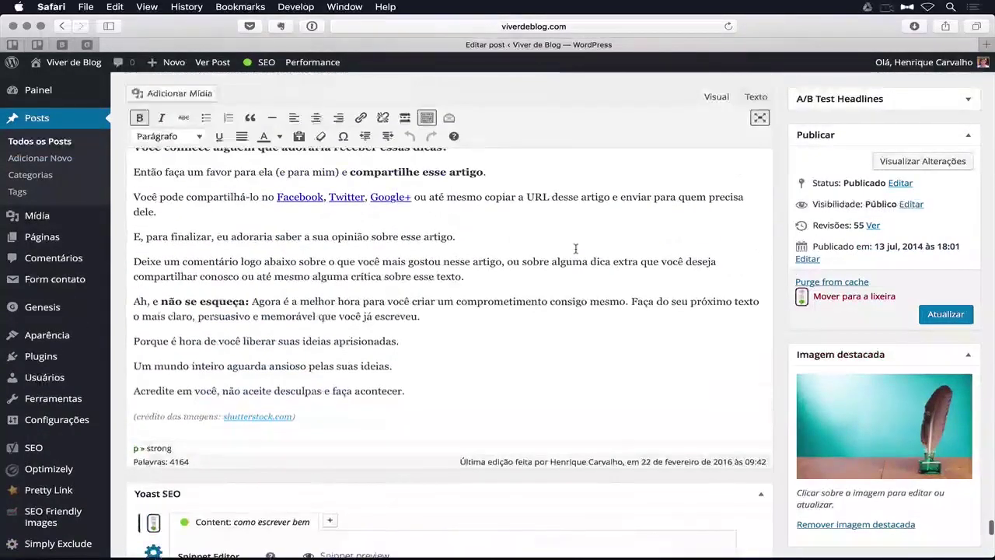
{"action": "key", "text": "super+space"}
{"action": "type", "text": "8"}
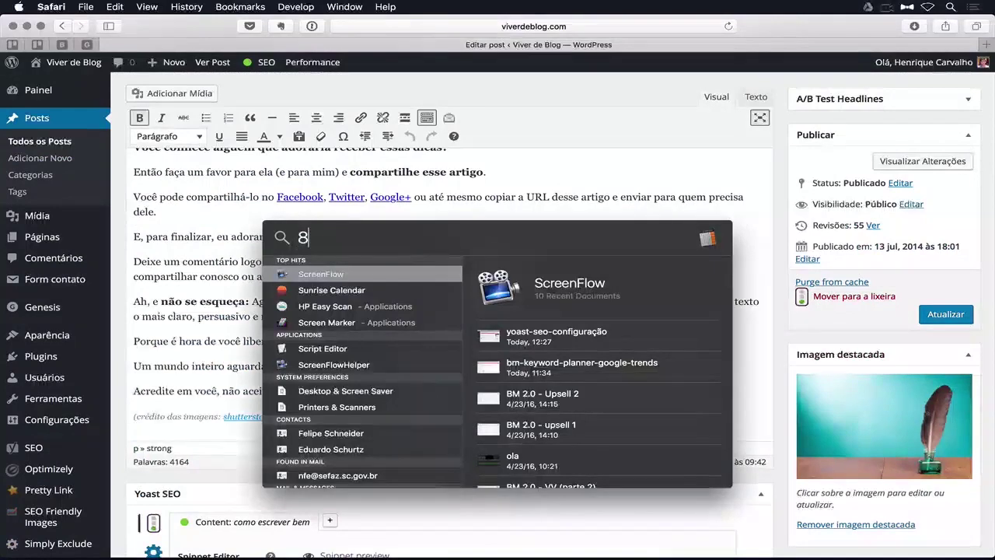
{"action": "type", "text": "/"}
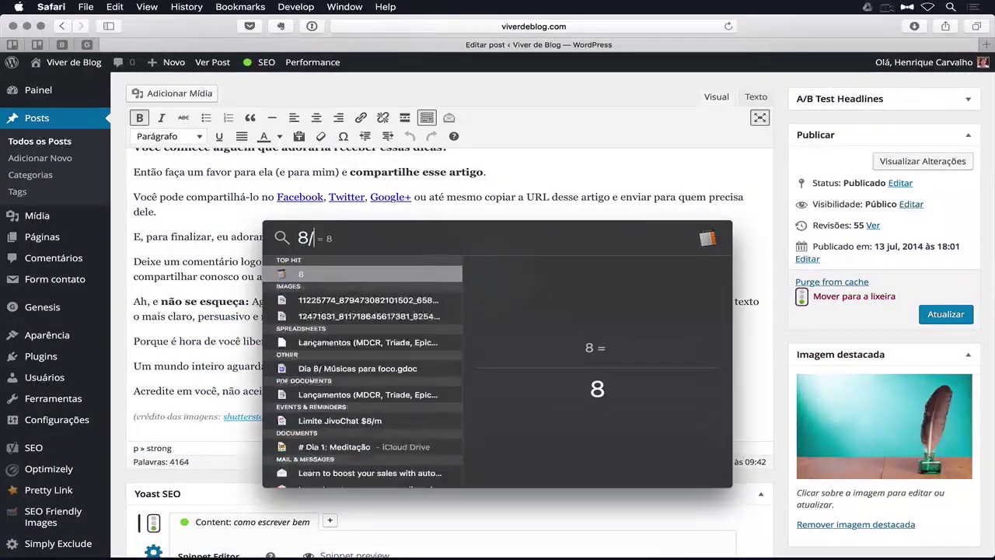
{"action": "type", "text": "4164"}
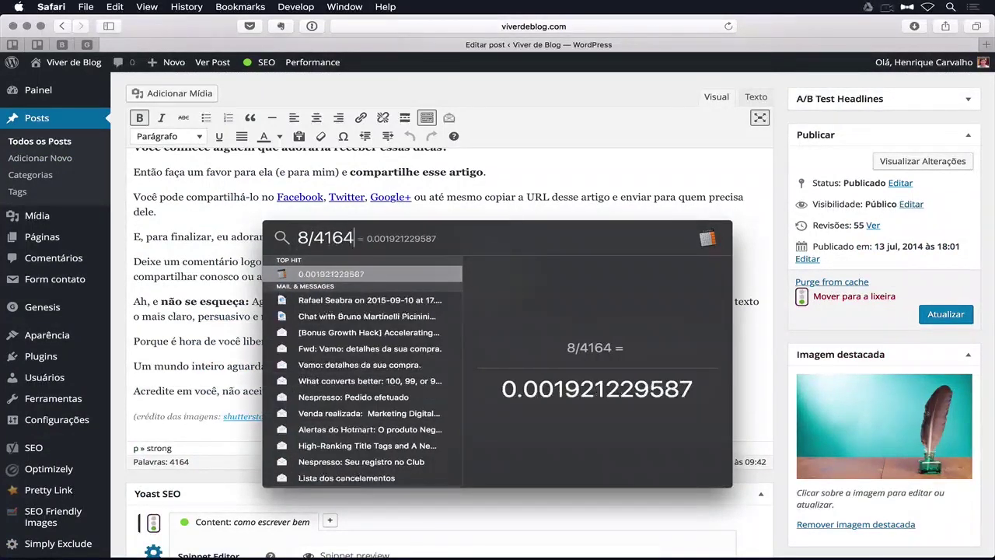
{"action": "type", "text": "*100"}
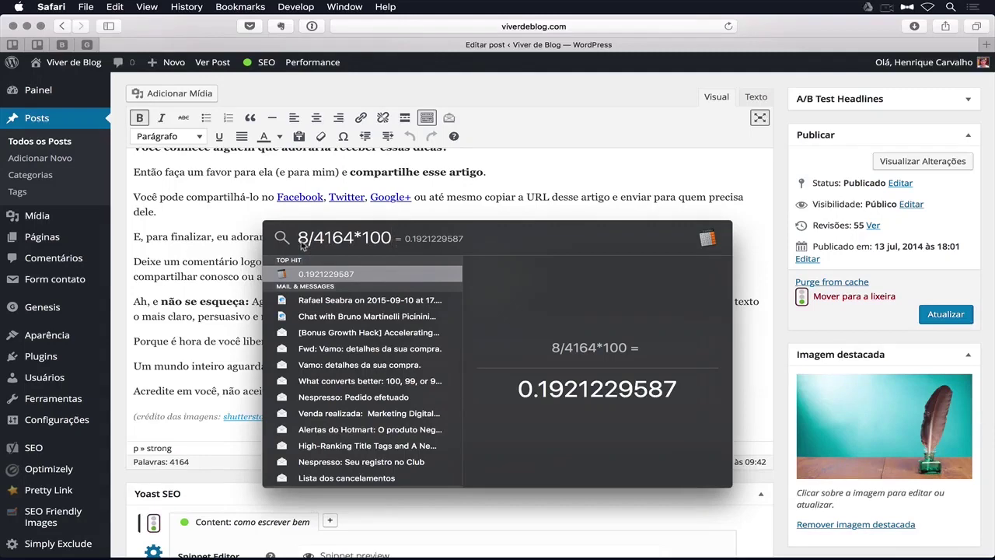
{"action": "key", "text": "Escape"}
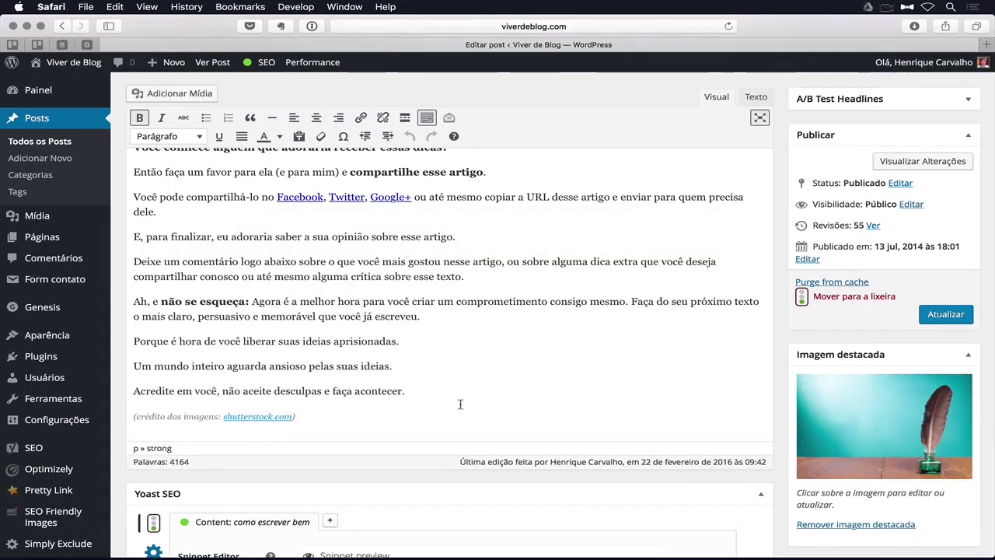
Return to the content analysis and highlight the item about images lacking alt attributes with the focus keyword
{"action": "scroll", "coordinate": [491, 370], "scroll_direction": "down", "scroll_amount": 15}
{"action": "scroll", "coordinate": [491, 374], "scroll_direction": "up", "scroll_amount": 5}
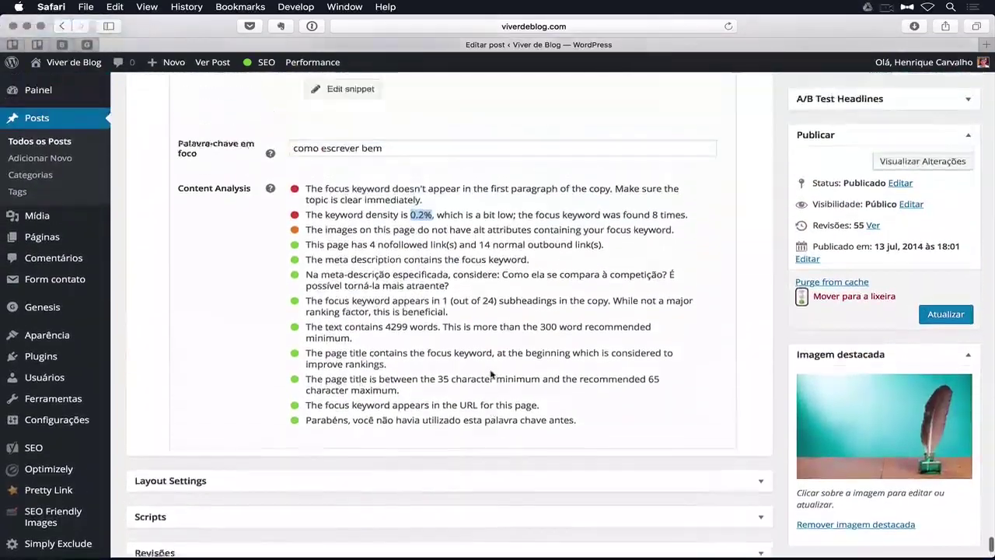
{"action": "left_click", "coordinate": [495, 274]}
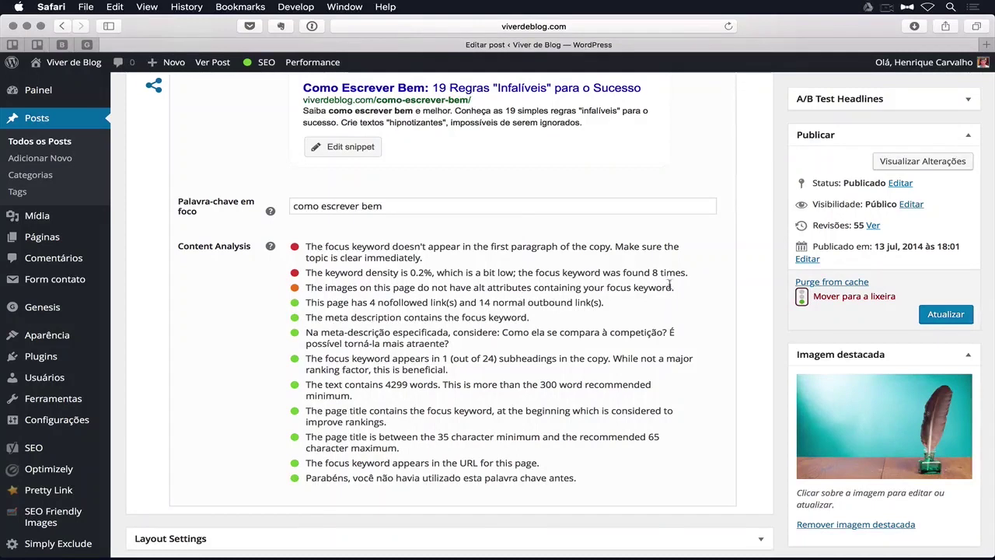
{"action": "mouse_move", "coordinate": [306, 303]}
{"action": "left_mouse_down"}
{"action": "mouse_move", "coordinate": [579, 302]}
{"action": "mouse_move", "coordinate": [322, 300]}
{"action": "mouse_move", "coordinate": [307, 287]}
{"action": "left_mouse_up"}
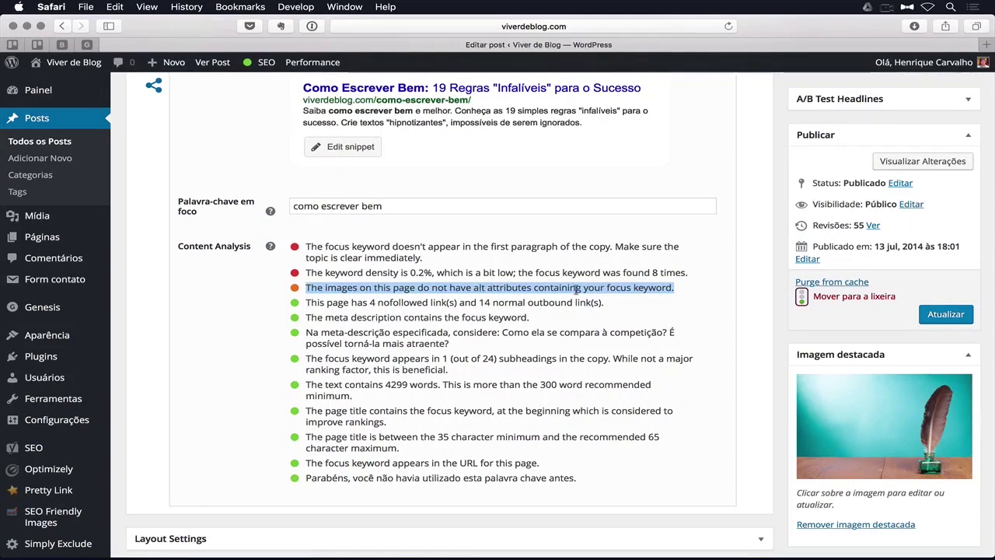
Open the details of the article's opening quill image, go into its alternative text and apply the image update
{"action": "scroll", "coordinate": [655, 298], "scroll_direction": "up", "scroll_amount": 10}
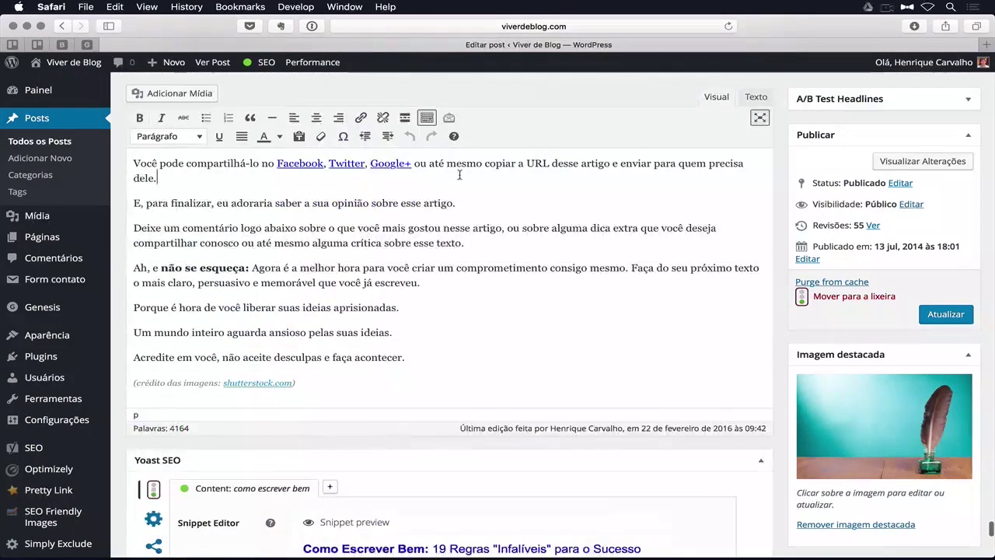
{"action": "scroll", "coordinate": [430, 257], "scroll_direction": "up", "scroll_amount": 20}
{"action": "left_click", "coordinate": [429, 257]}
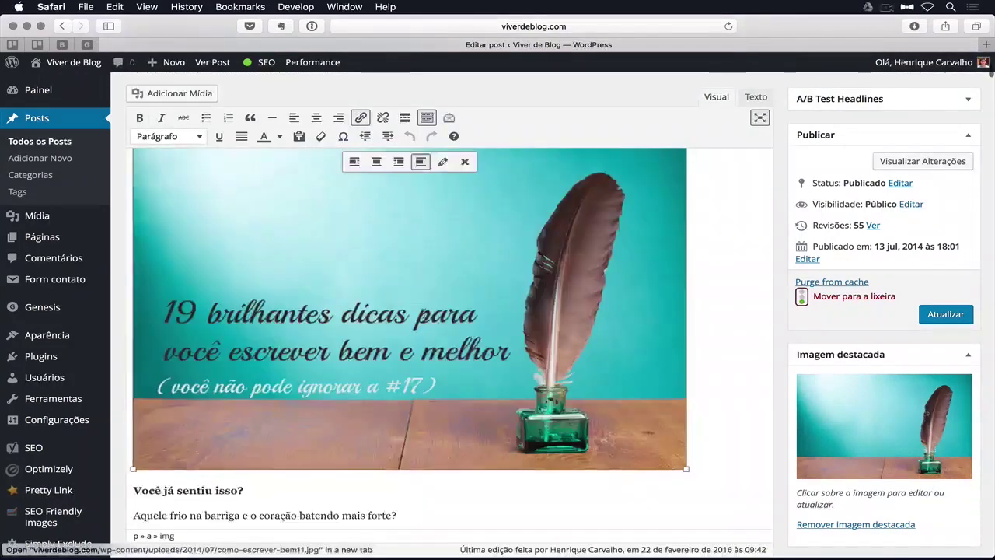
{"action": "left_click", "coordinate": [444, 164]}
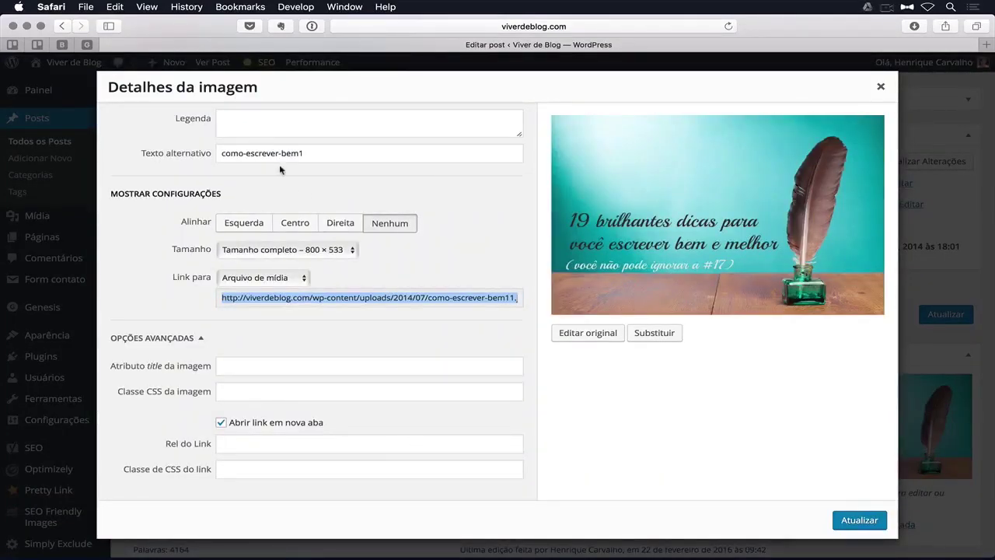
{"action": "left_click", "coordinate": [307, 154]}
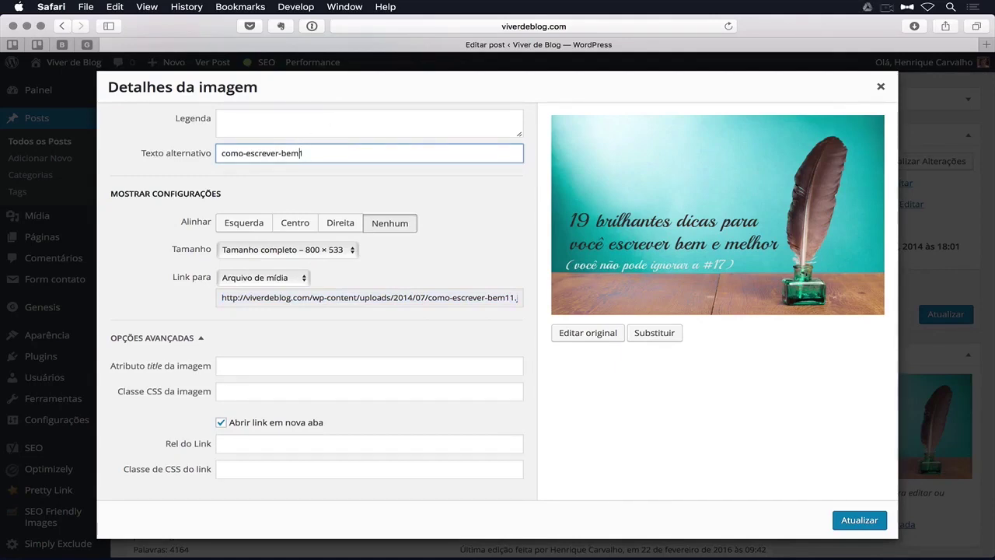
{"action": "left_click", "coordinate": [849, 523]}
Recheck the content analysis list and update the published post
{"action": "scroll", "coordinate": [684, 350], "scroll_direction": "down", "scroll_amount": 15}
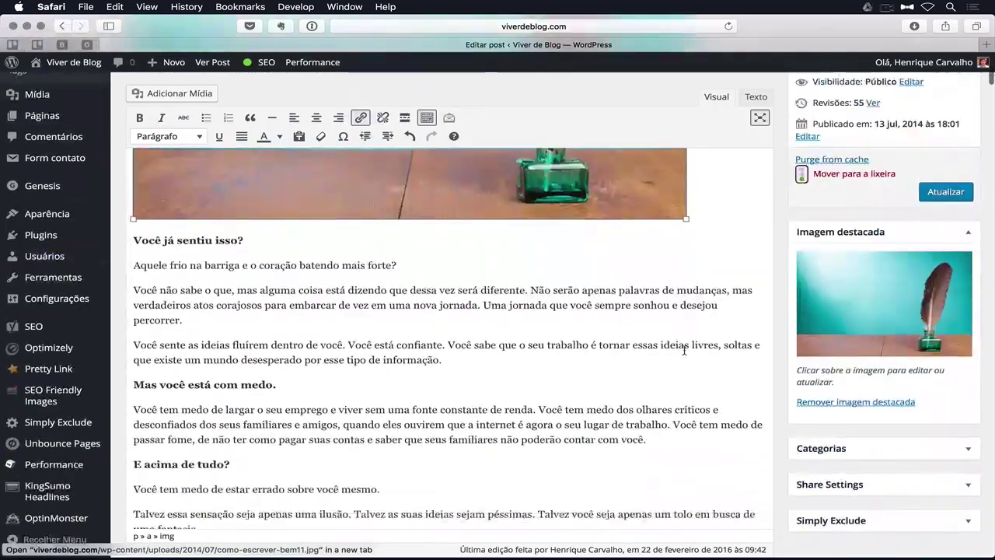
{"action": "scroll", "coordinate": [684, 350], "scroll_direction": "down", "scroll_amount": 15}
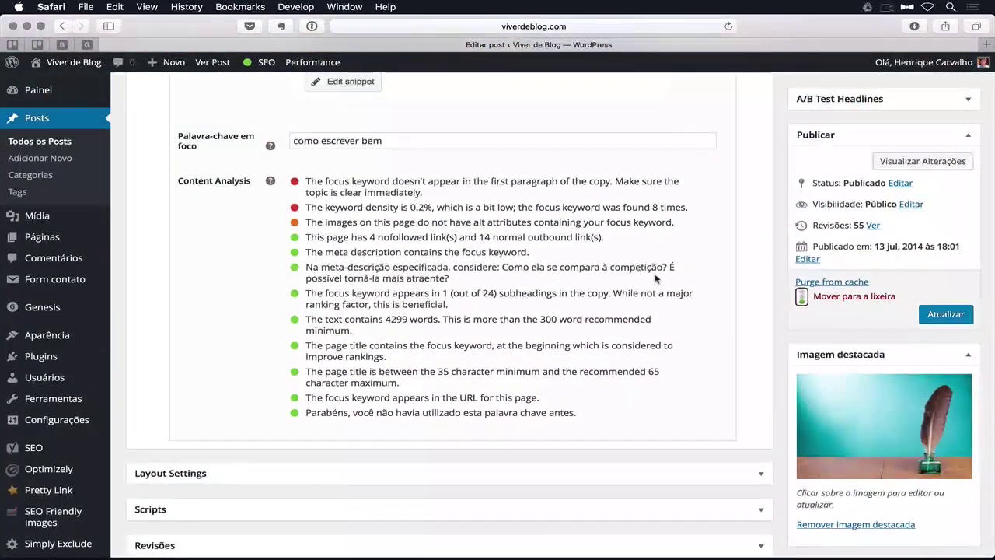
{"action": "scroll", "coordinate": [655, 278], "scroll_direction": "up", "scroll_amount": 2}
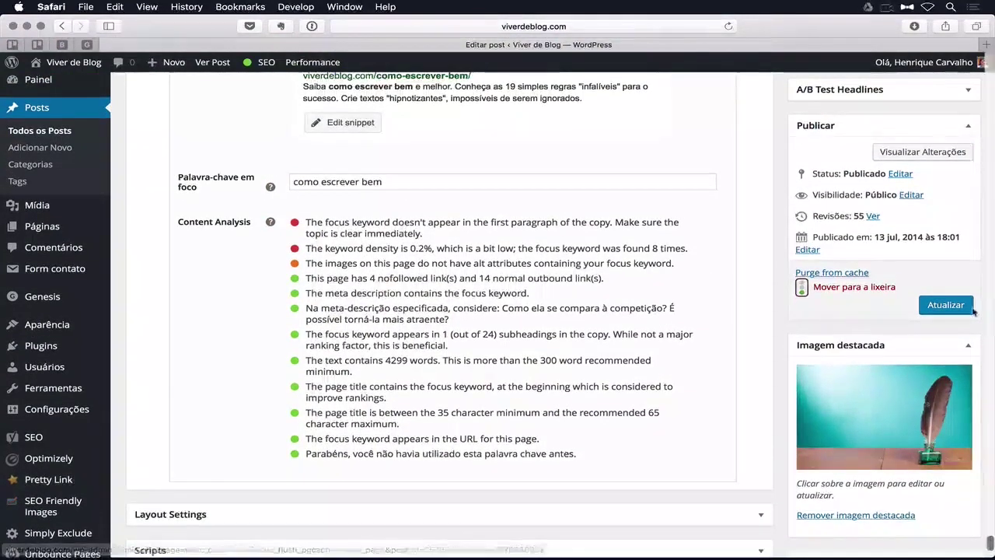
{"action": "left_click", "coordinate": [955, 306]}
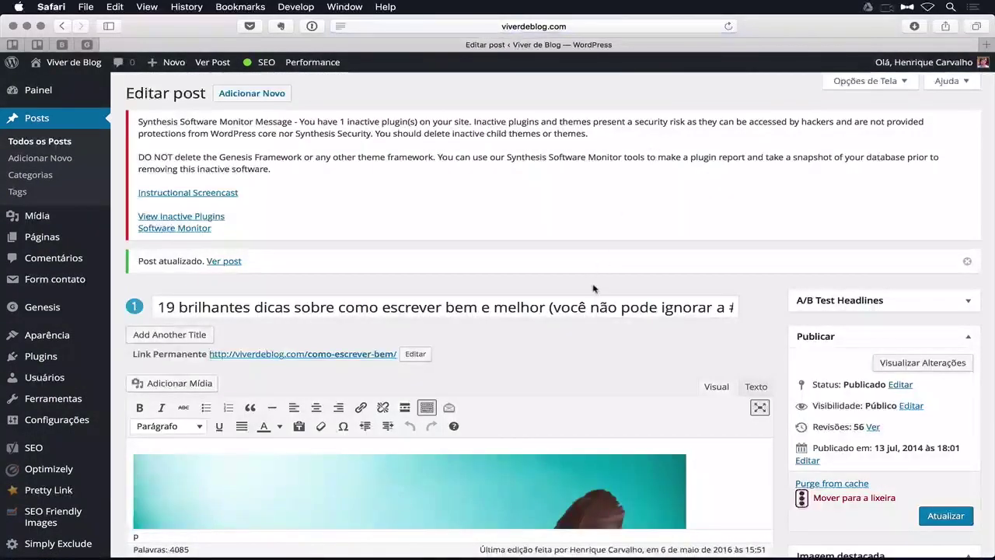
Examine the post title, highlighting it in full
{"action": "scroll", "coordinate": [592, 290], "scroll_direction": "down", "scroll_amount": 5}
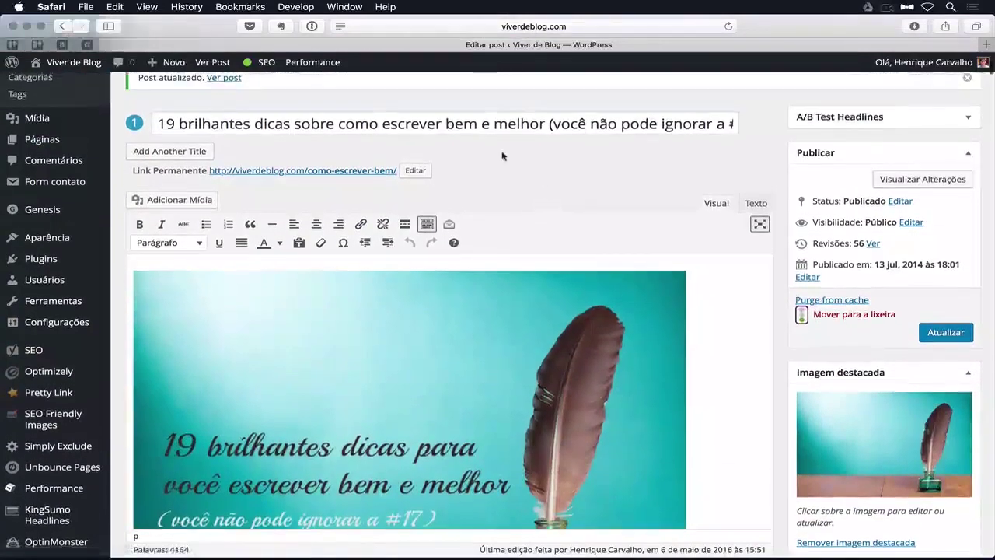
{"action": "triple_click", "coordinate": [427, 118]}
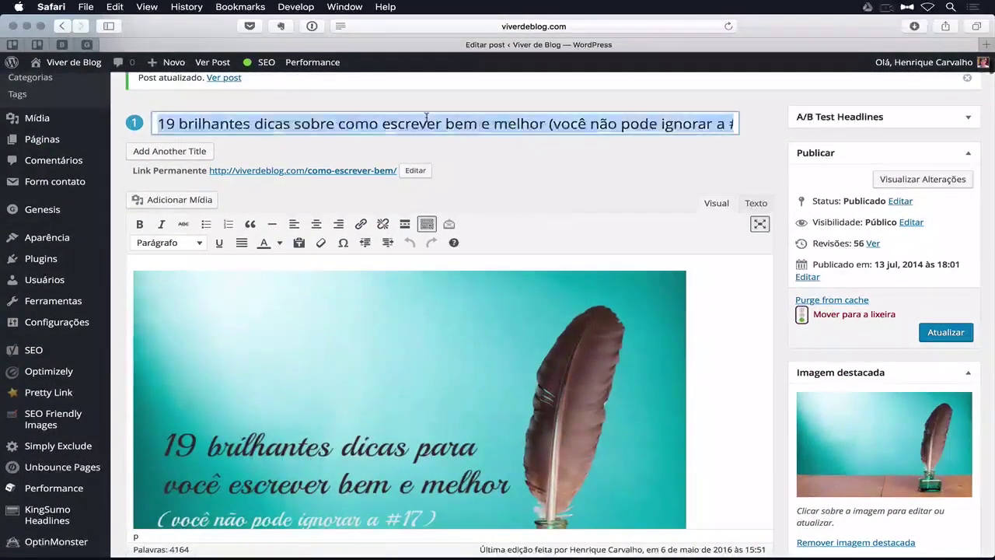
{"action": "left_click", "coordinate": [508, 125]}
{"action": "left_click", "coordinate": [479, 127]}
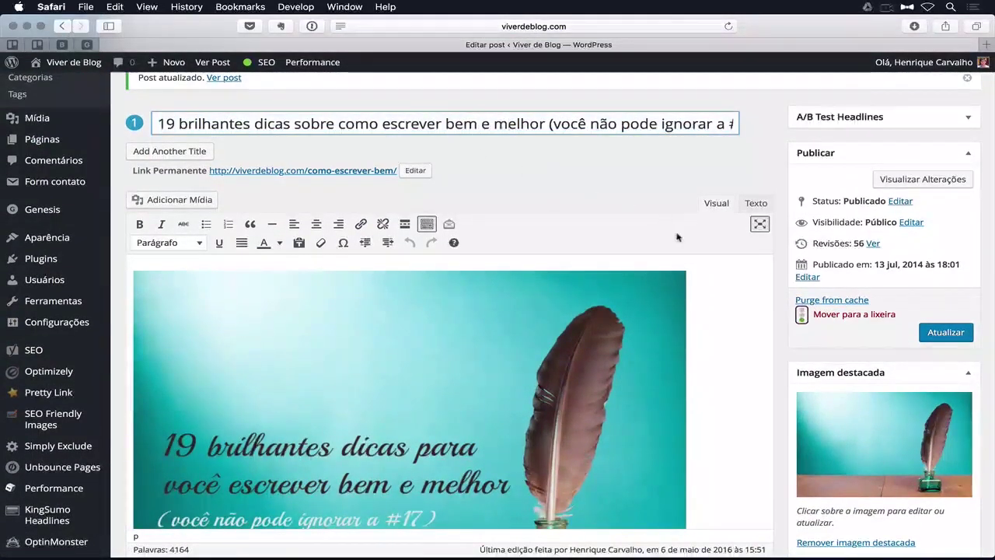
Open the Yoast snippet editor to view the SEO title, slug and meta description, and close it again
{"action": "scroll", "coordinate": [704, 269], "scroll_direction": "down", "scroll_amount": 20}
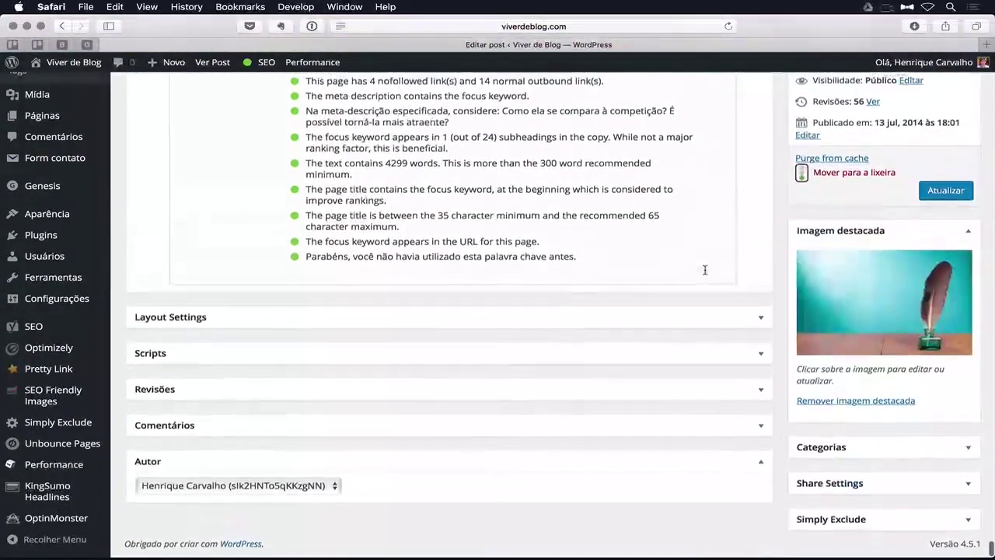
{"action": "scroll", "coordinate": [705, 269], "scroll_direction": "up", "scroll_amount": 5}
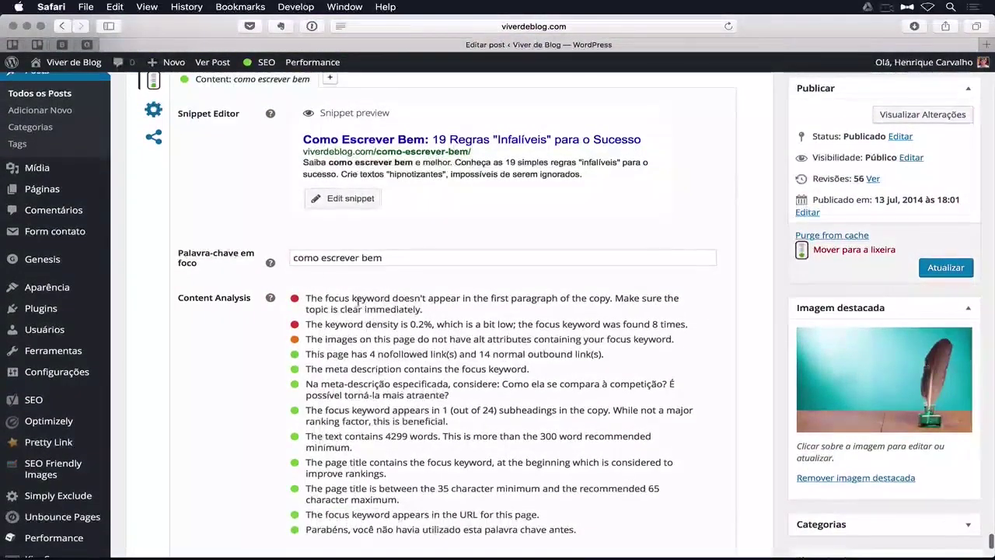
{"action": "scroll", "coordinate": [319, 260], "scroll_direction": "up", "scroll_amount": 2}
{"action": "left_click", "coordinate": [342, 262]}
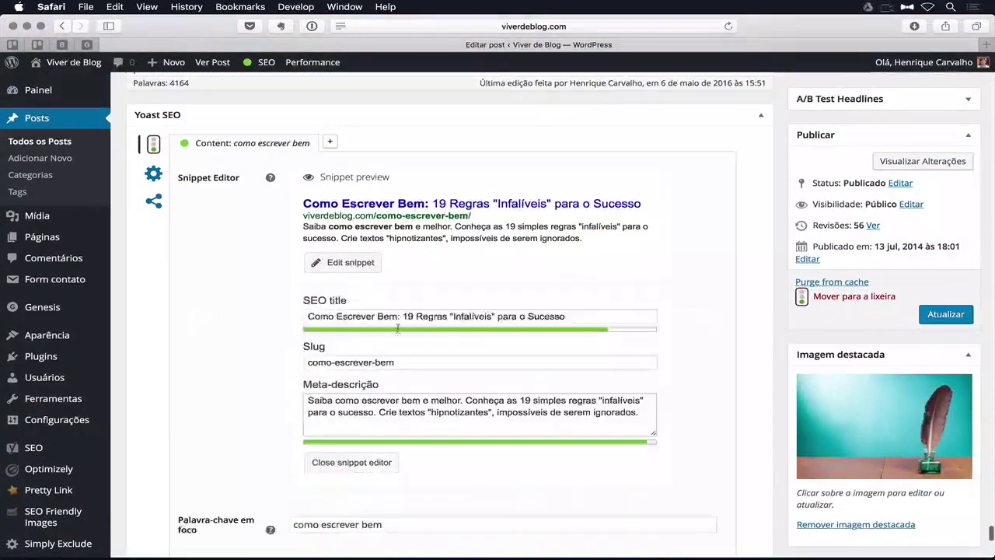
{"action": "left_click", "coordinate": [362, 269]}
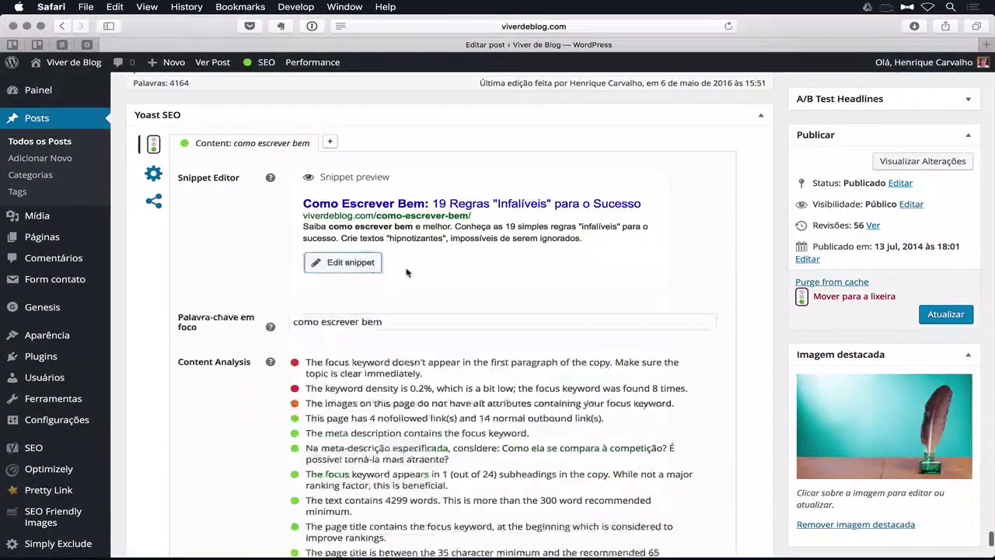
Highlight the image alt attributes item and all the green items below it in the content analysis
{"action": "scroll", "coordinate": [688, 265], "scroll_direction": "down", "scroll_amount": 3}
{"action": "left_click_drag", "start_coordinate": [689, 265], "coordinate": [304, 265]}
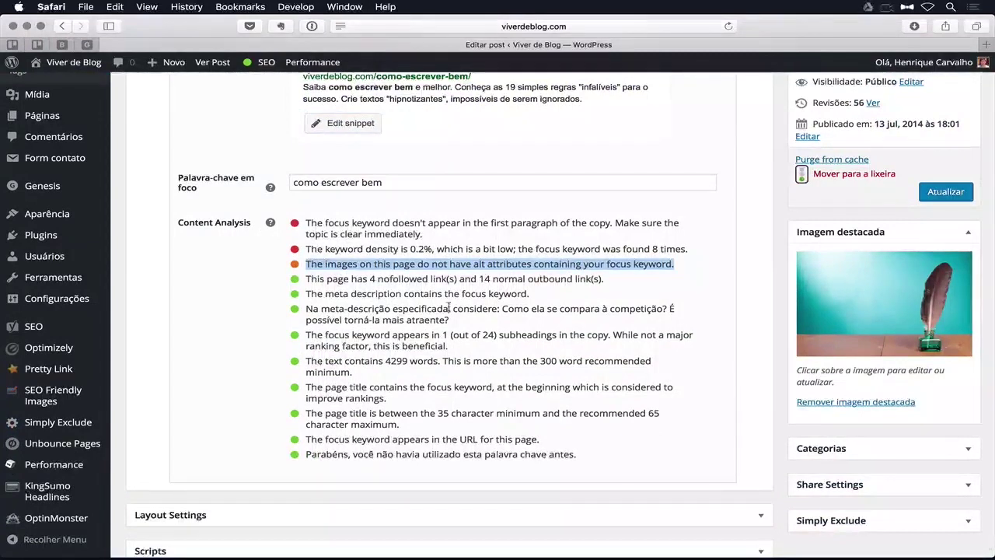
{"action": "left_click", "coordinate": [377, 298]}
{"action": "left_click_drag", "start_coordinate": [307, 277], "coordinate": [628, 464]}
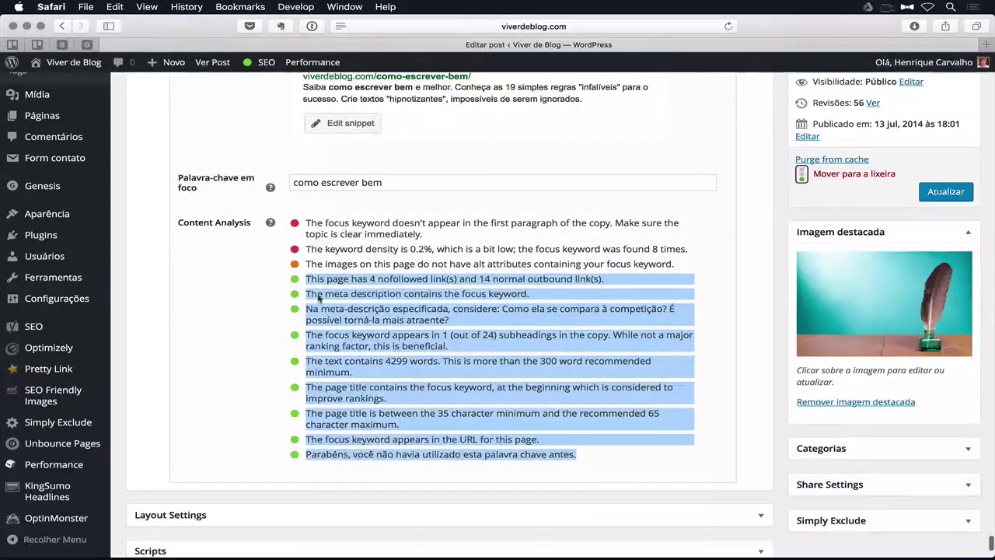
{"action": "left_click", "coordinate": [359, 348]}
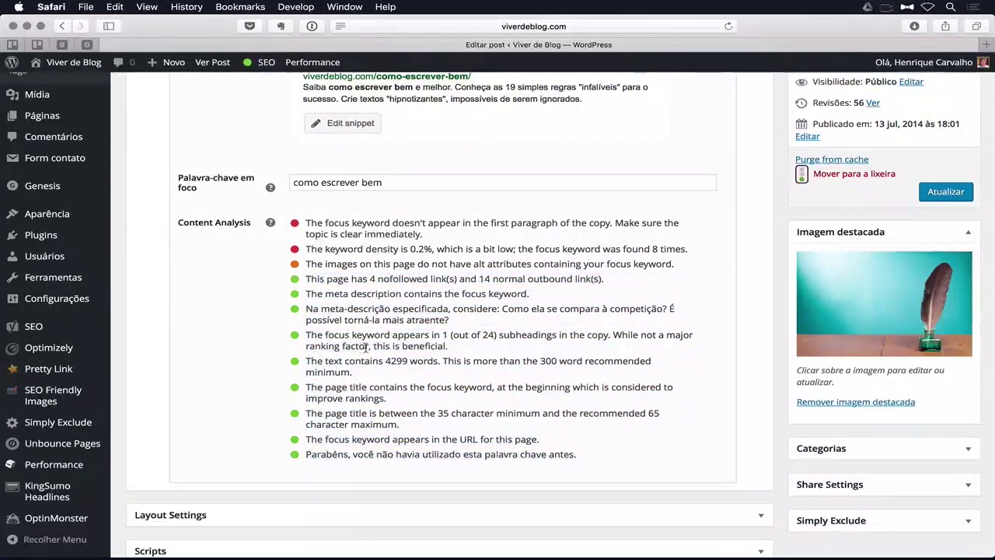
Check the average monthly searches for "como escrever bem" in Keyword Planner in Chrome and return to the WordPress post in Safari
{"action": "scroll", "coordinate": [363, 347], "scroll_direction": "up", "scroll_amount": 3}
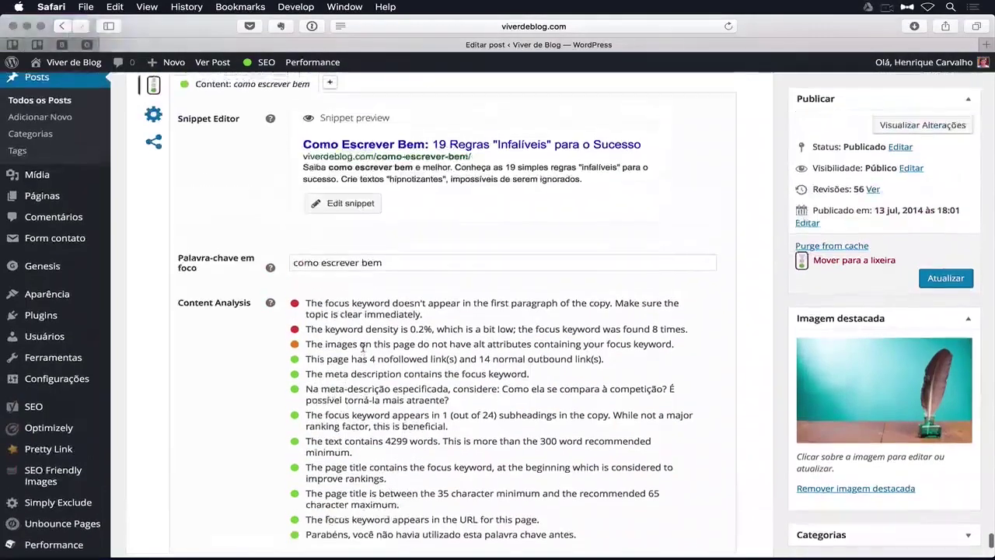
{"action": "scroll", "coordinate": [363, 347], "scroll_direction": "down", "scroll_amount": 1}
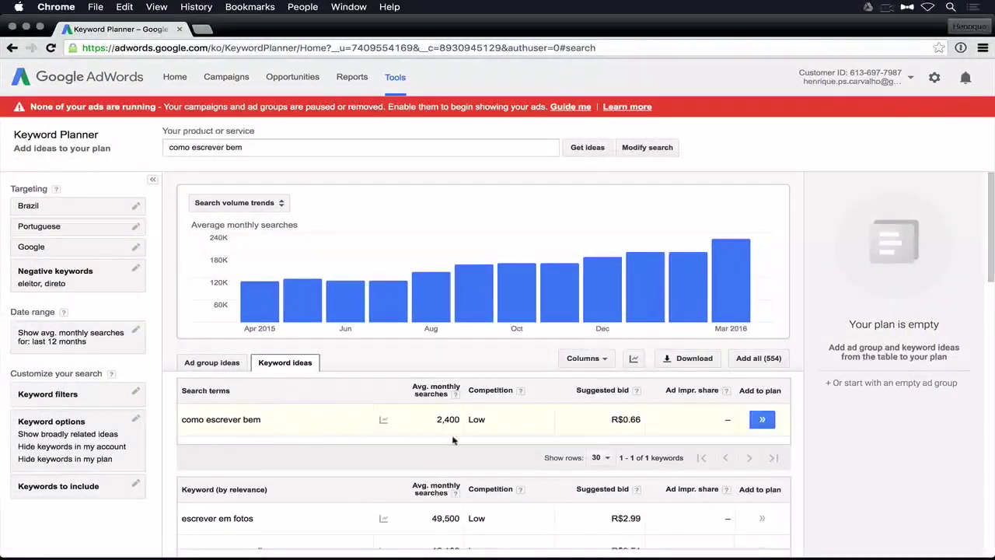
{"action": "left_click_drag", "start_coordinate": [437, 419], "coordinate": [466, 419]}
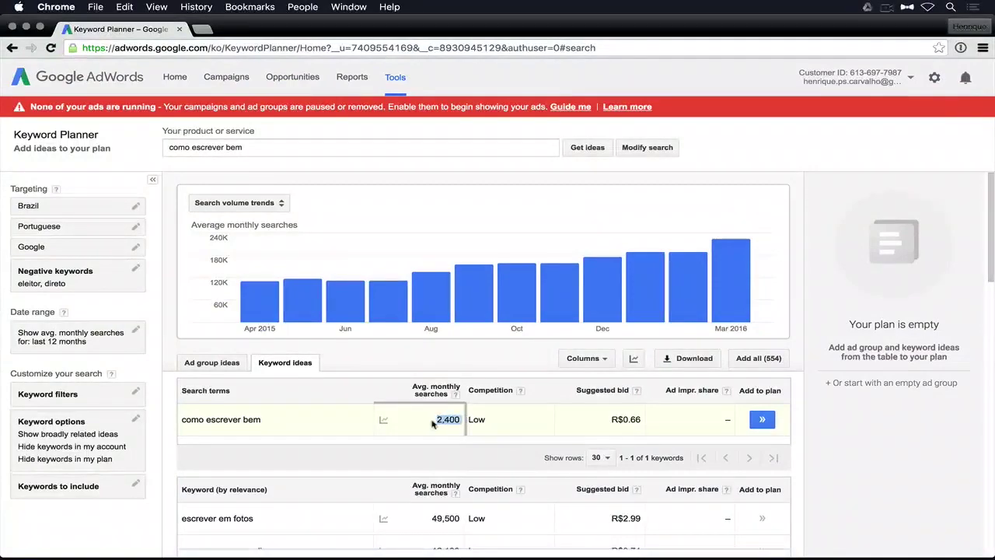
{"action": "left_click", "coordinate": [433, 423]}
{"action": "key", "text": "ctrl+Up"}
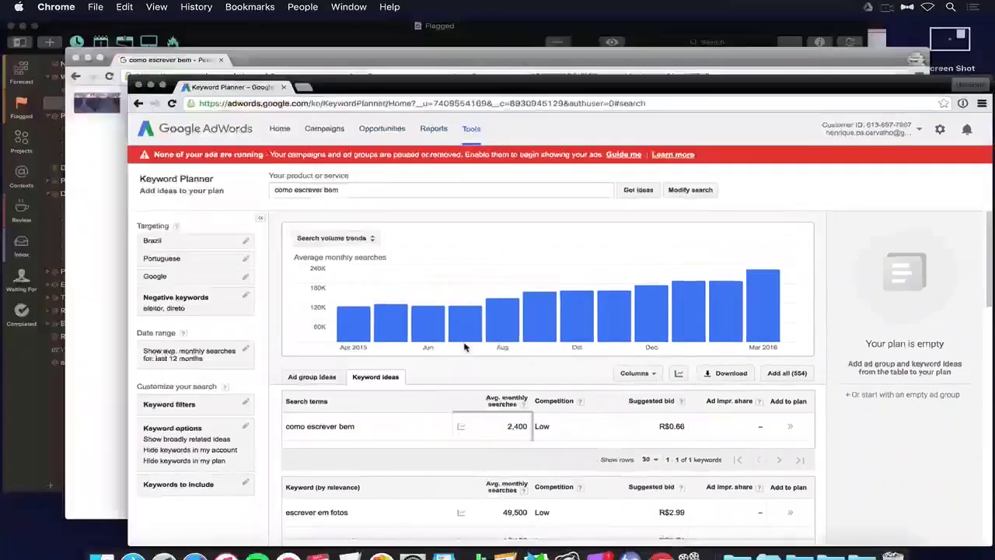
{"action": "left_click", "coordinate": [420, 226]}
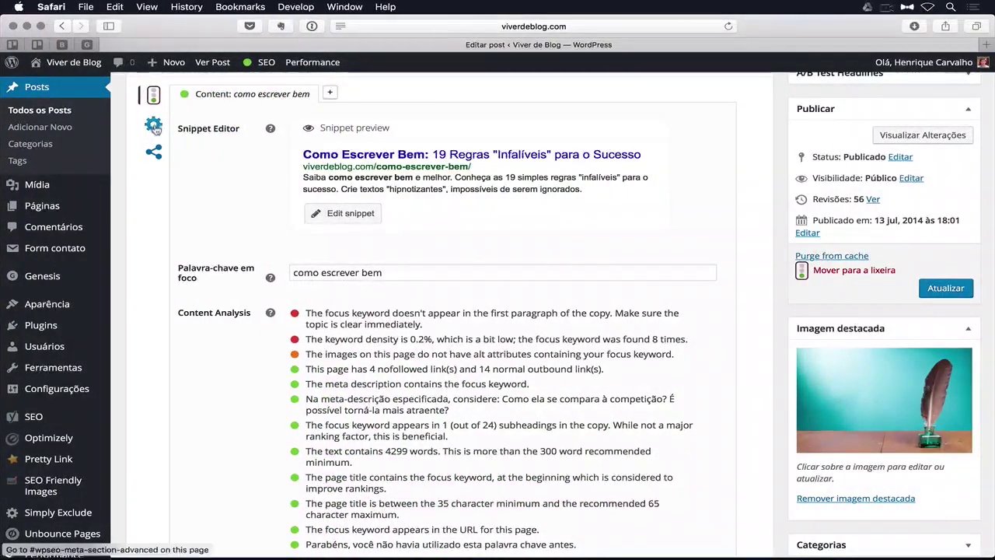
View the post's advanced Yoast settings for meta robots and canonical URL, and return to the content section
{"action": "left_click", "coordinate": [154, 125]}
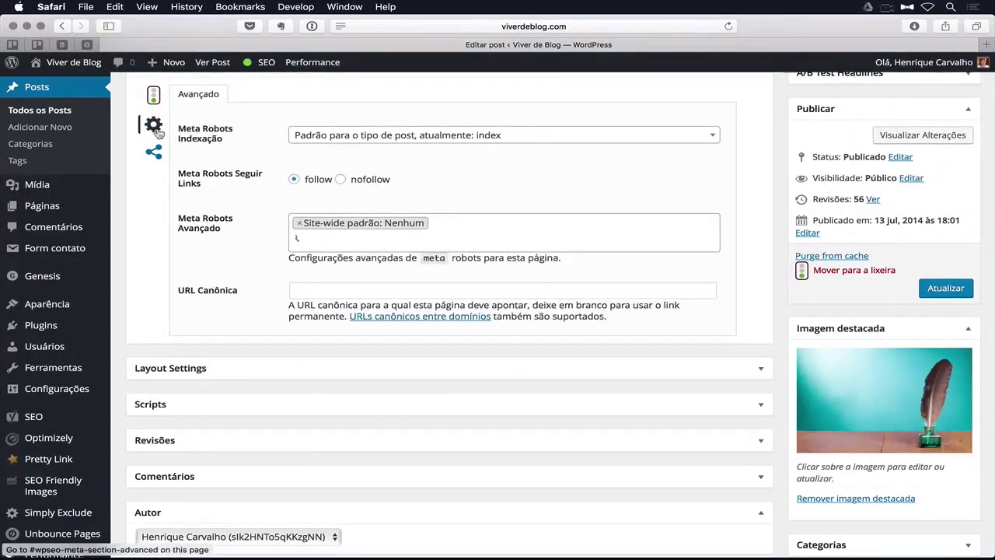
{"action": "scroll", "coordinate": [161, 109], "scroll_direction": "up", "scroll_amount": 1}
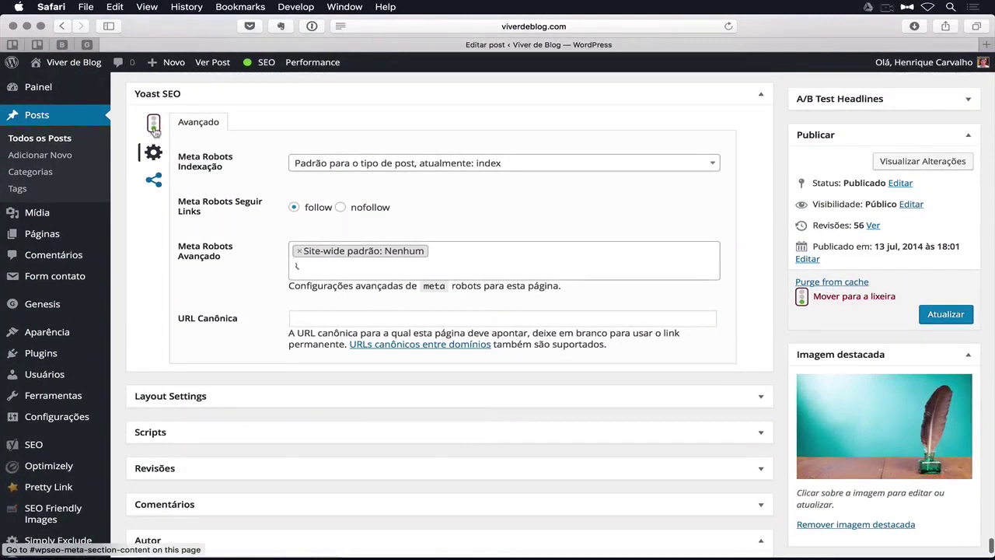
{"action": "left_click", "coordinate": [154, 129]}
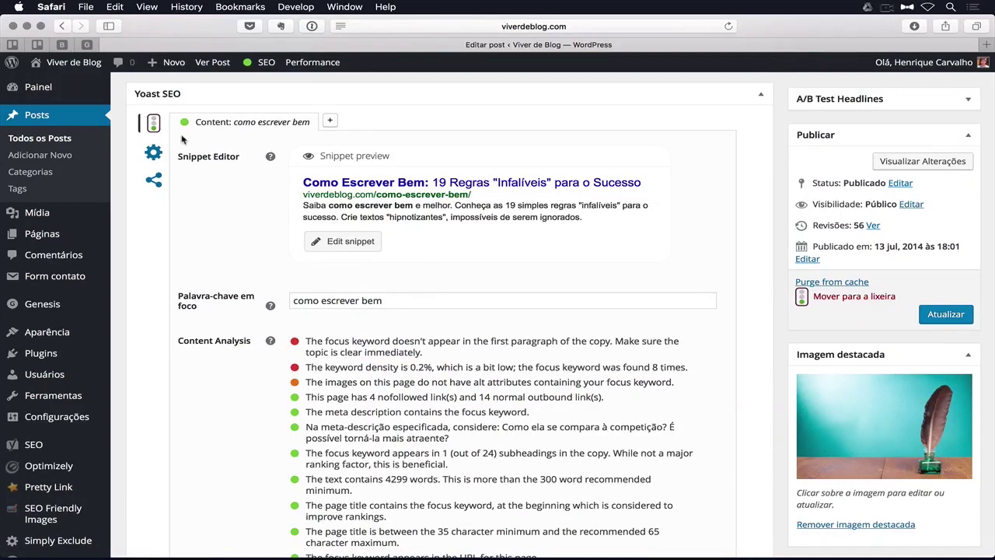
Open the post's advanced Yoast settings and view the meta robots indexing options without changing the selection
{"action": "left_click", "coordinate": [153, 152]}
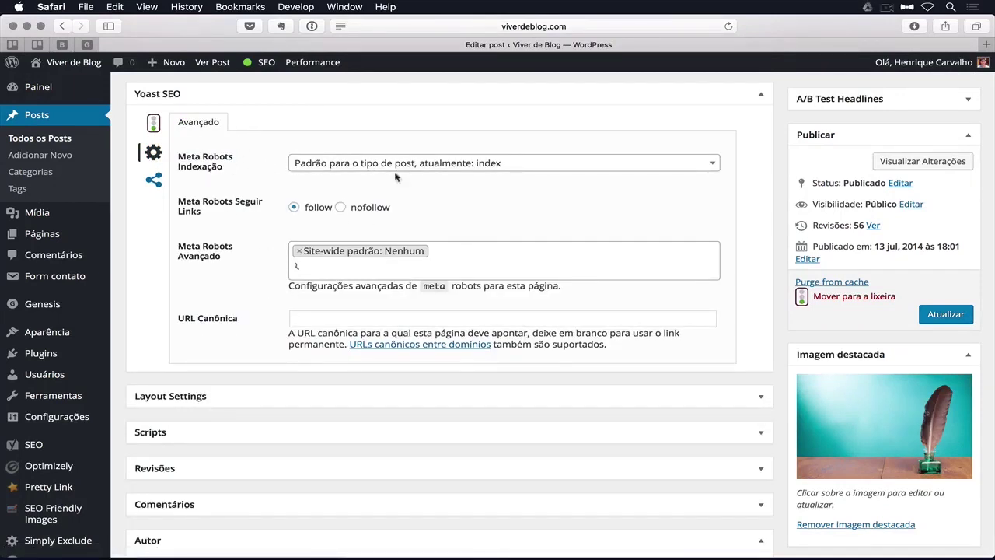
{"action": "left_click", "coordinate": [458, 168]}
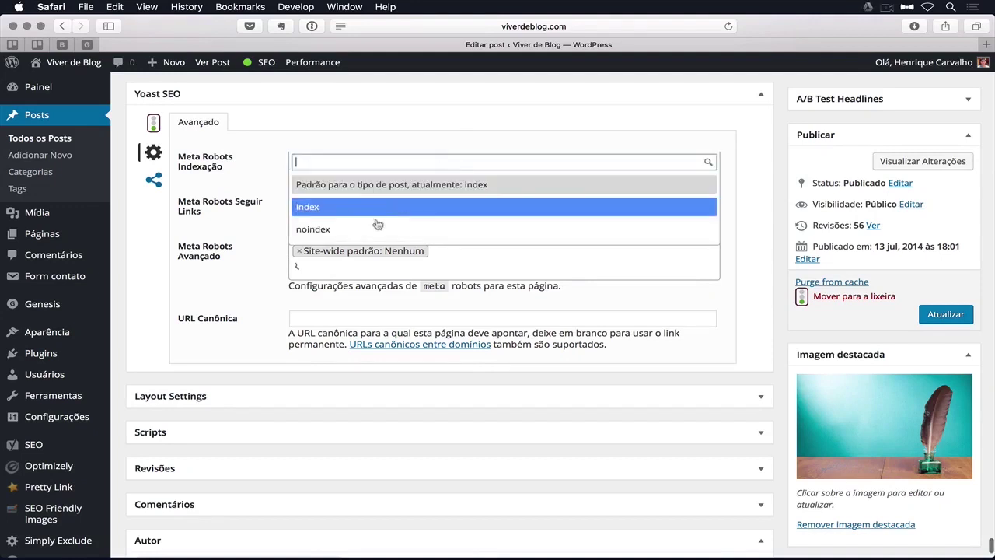
{"action": "left_click", "coordinate": [439, 150]}
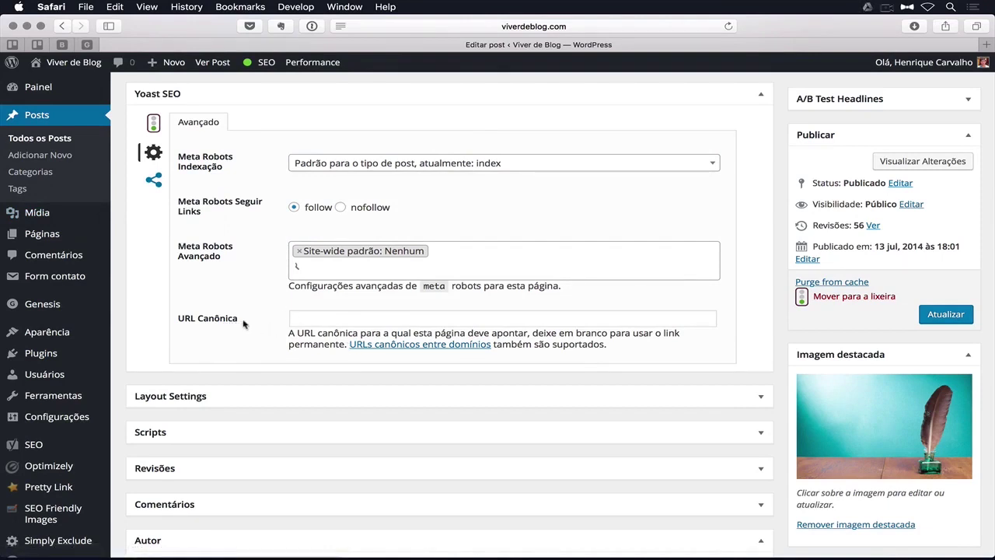
Open the post's Yoast social settings and go through the Facebook title, description and image fields
{"action": "left_click", "coordinate": [154, 180]}
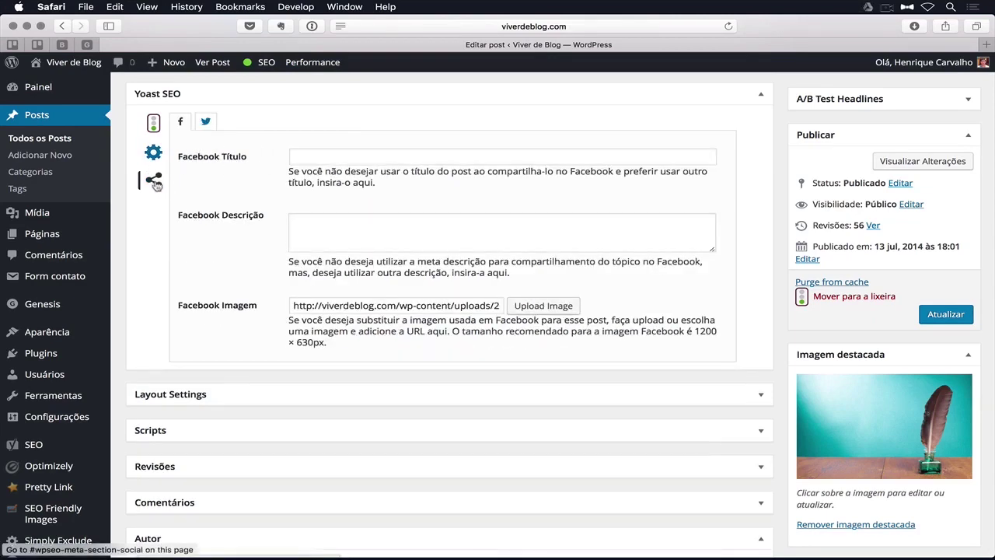
{"action": "scroll", "coordinate": [346, 224], "scroll_direction": "down", "scroll_amount": 3}
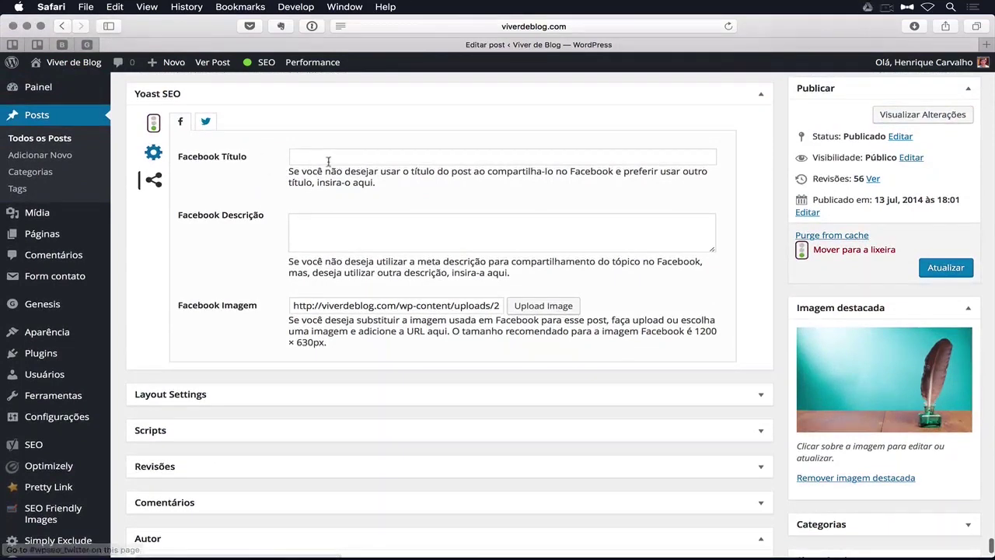
{"action": "left_click", "coordinate": [327, 162]}
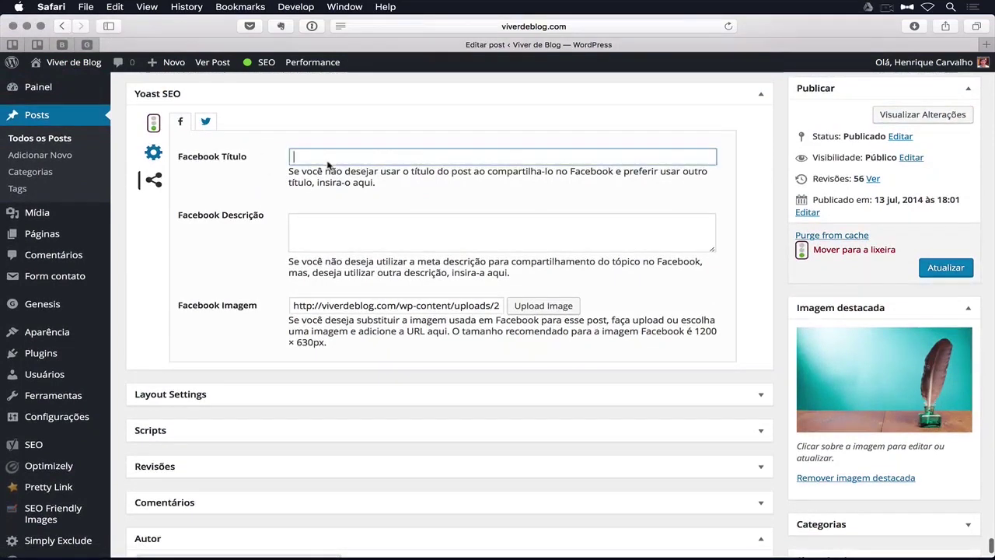
{"action": "left_click", "coordinate": [342, 247]}
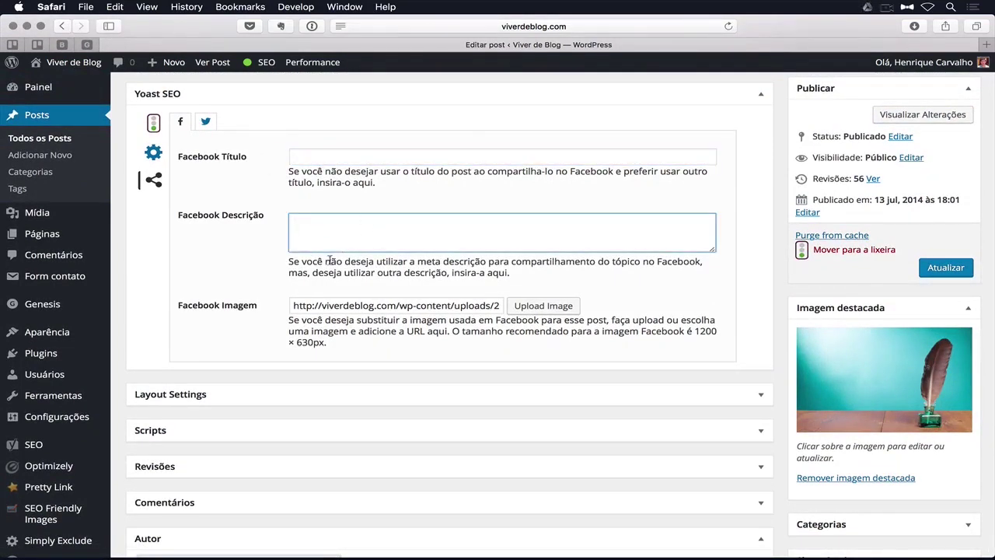
{"action": "left_click", "coordinate": [346, 305]}
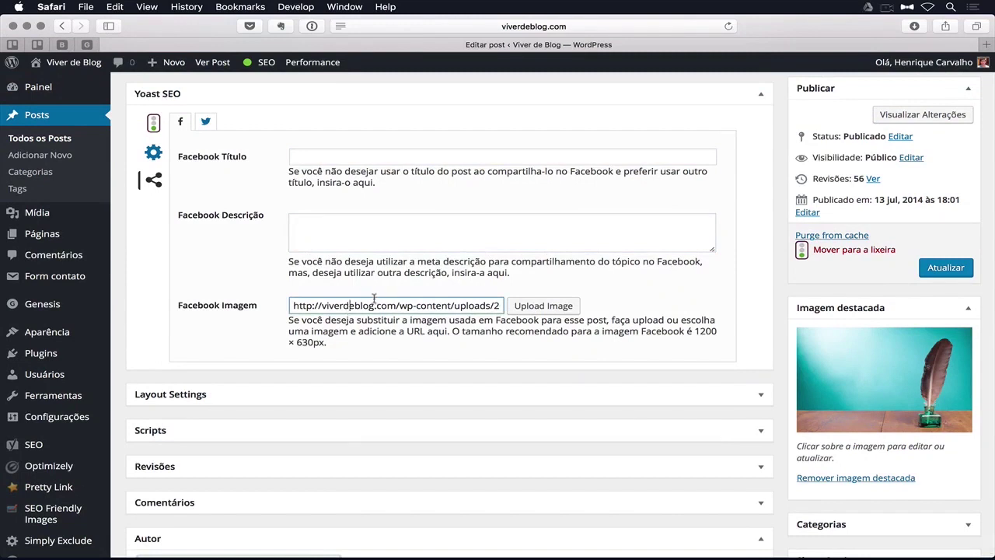
Highlight the recommended image size in the Twitter sharing settings and in the Facebook sharing settings
{"action": "left_click", "coordinate": [205, 122]}
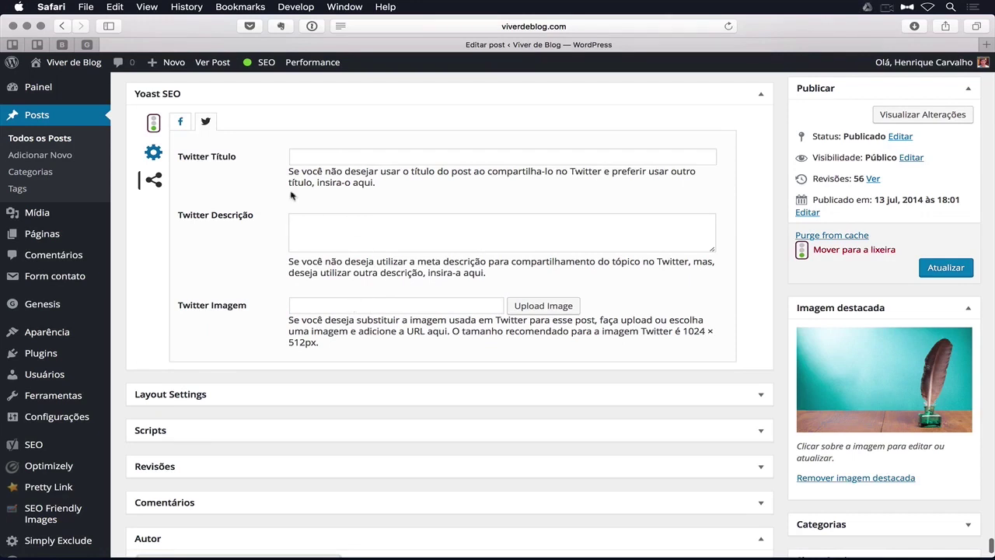
{"action": "left_click_drag", "start_coordinate": [684, 330], "coordinate": [678, 340]}
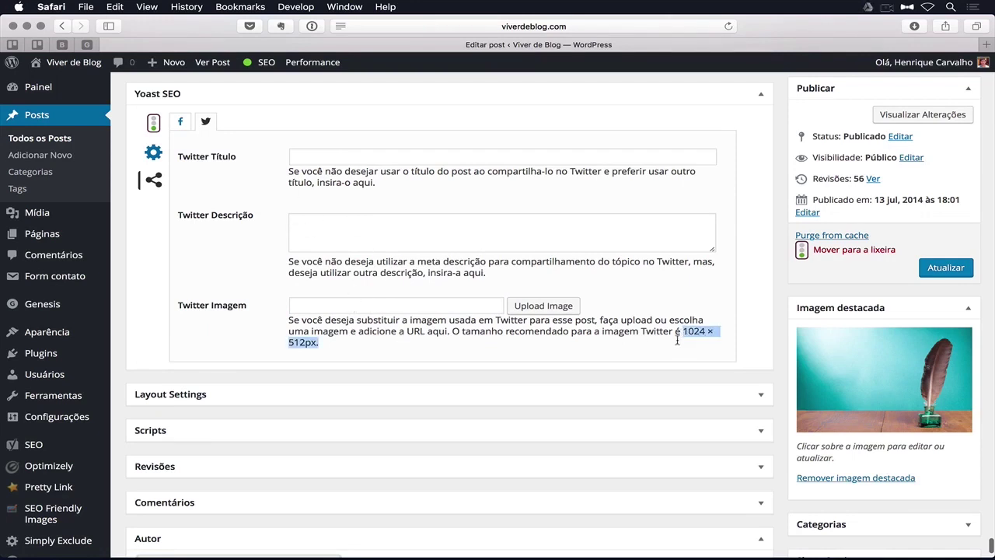
{"action": "left_click", "coordinate": [179, 121]}
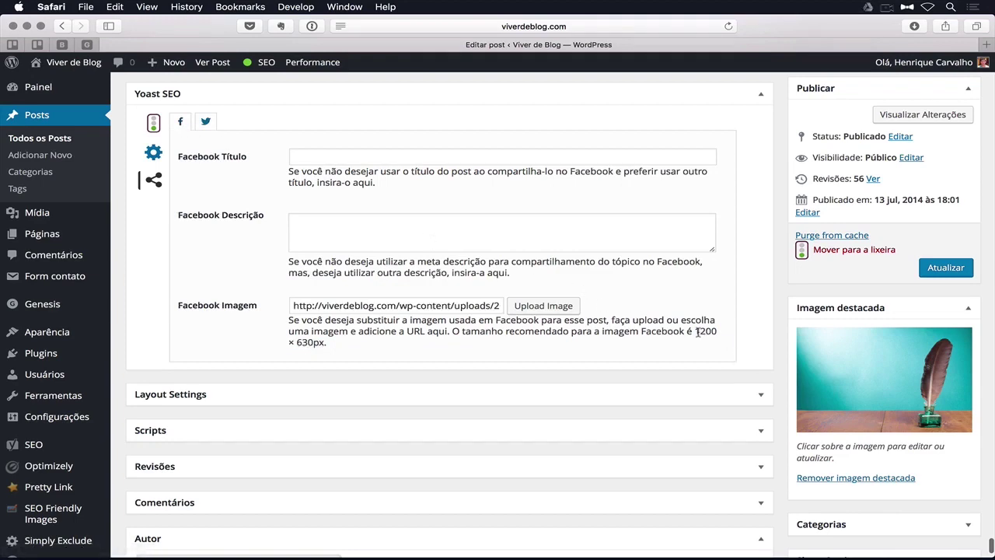
{"action": "left_click_drag", "start_coordinate": [695, 331], "coordinate": [604, 346]}
{"action": "left_click", "coordinate": [383, 240]}
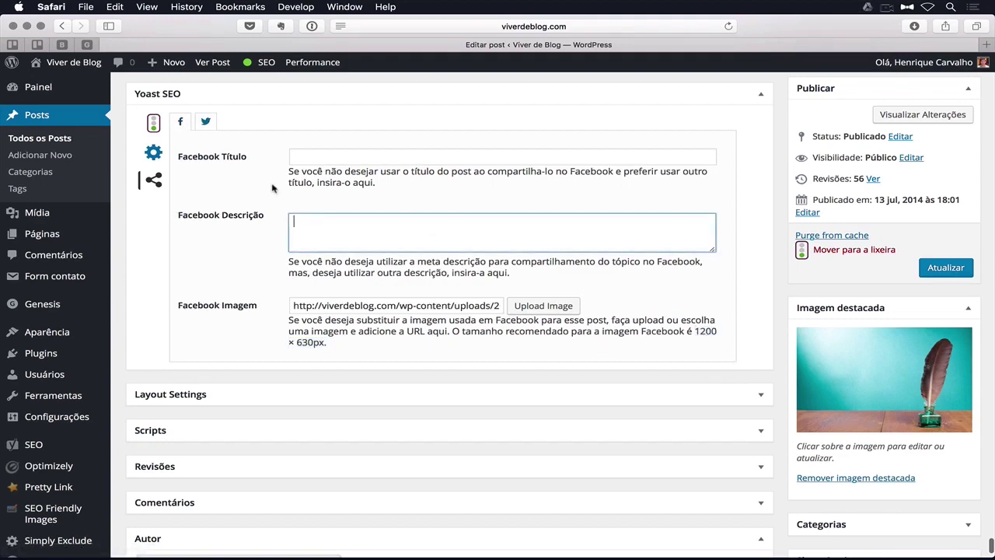
Return to the Yoast content section and view the SEO shortcuts for keyword research, including AdWords Externo
{"action": "left_click", "coordinate": [154, 123]}
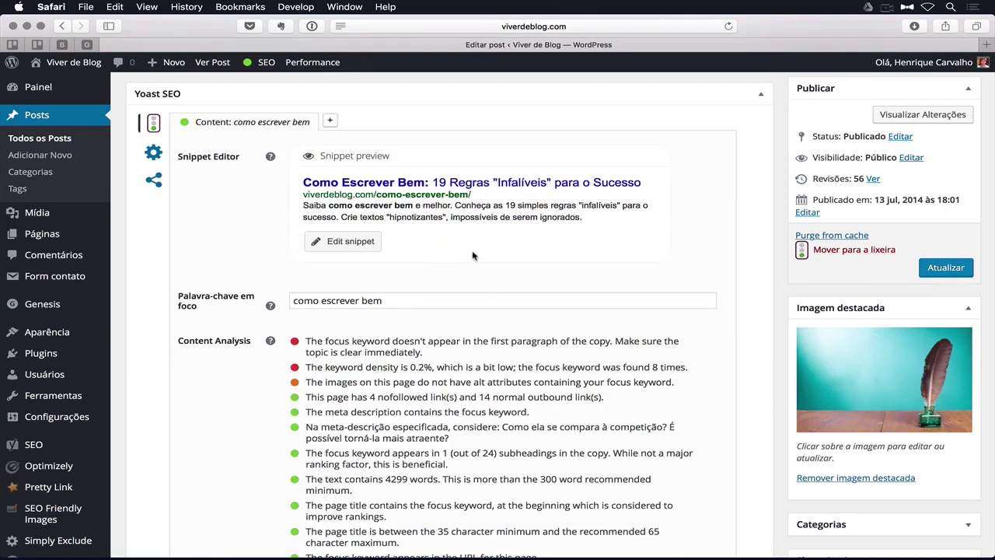
{"action": "mouse_move", "coordinate": [262, 73]}
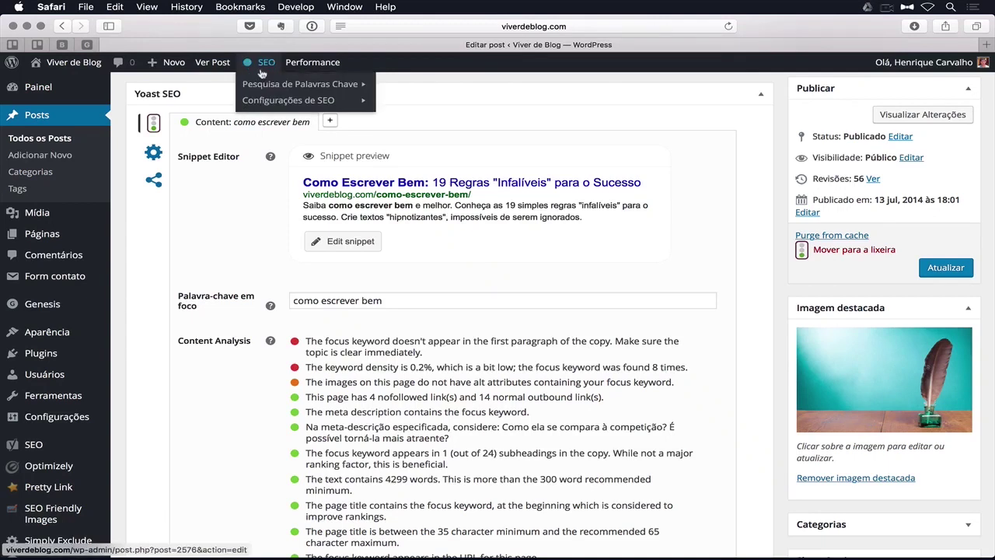
{"action": "mouse_move", "coordinate": [272, 94]}
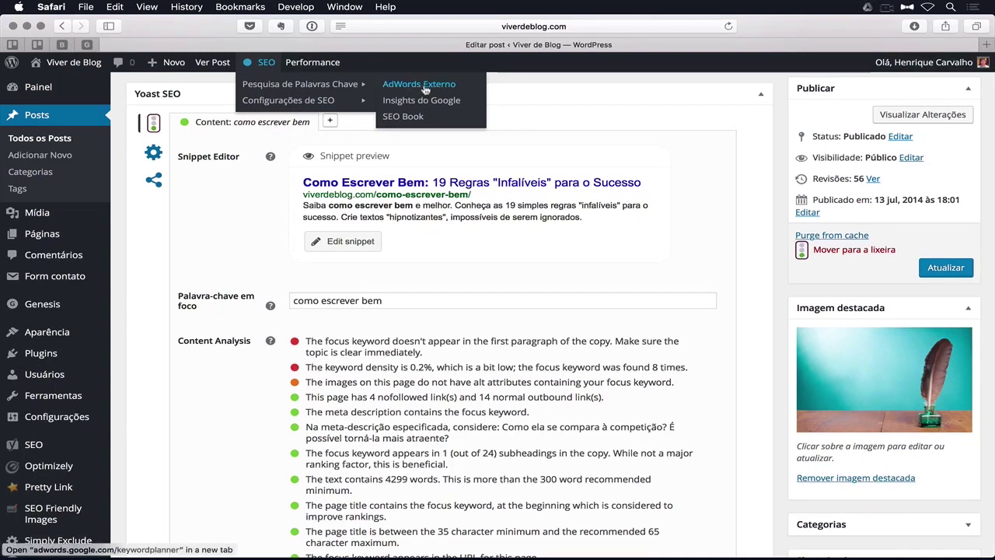
{"action": "scroll", "coordinate": [452, 247], "scroll_direction": "down", "scroll_amount": 1}
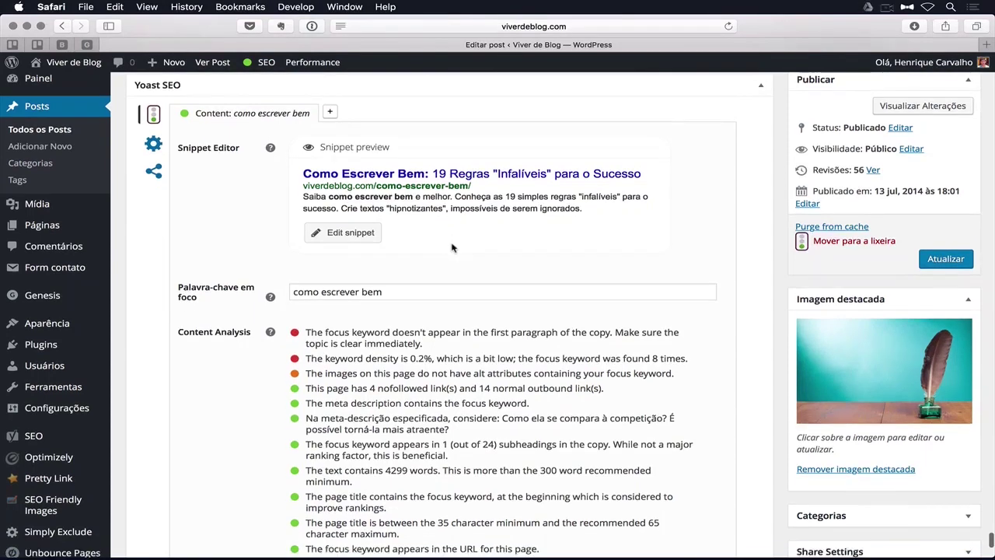